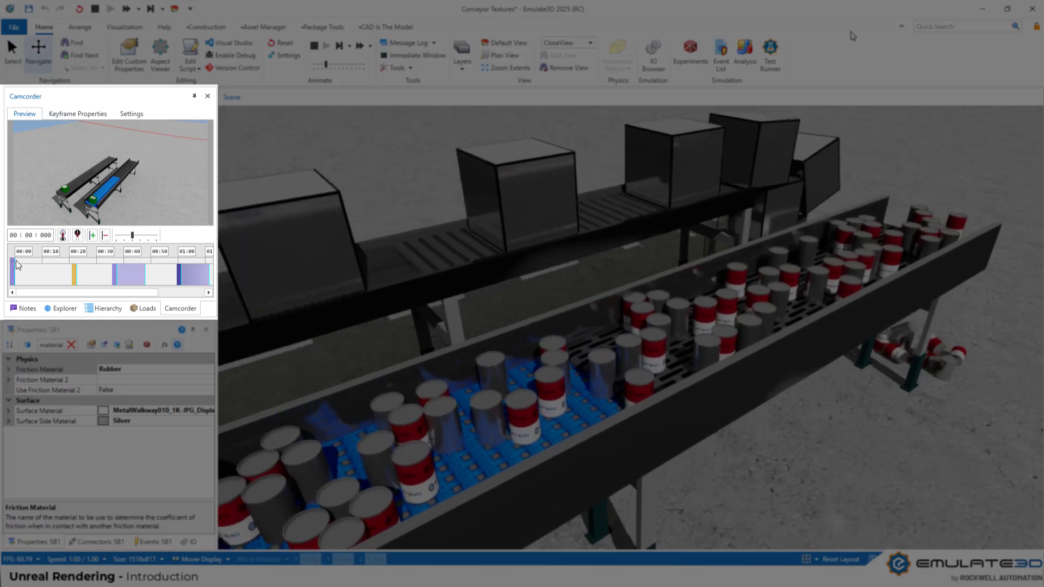
pyautogui.moveTo(19, 266); pyautogui.dragTo(207, 277)
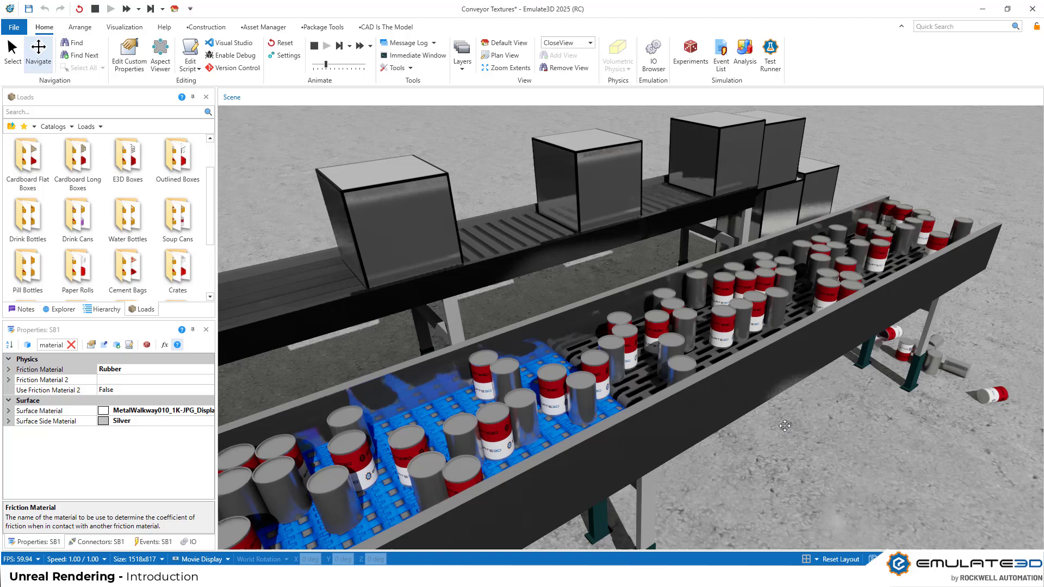
pyautogui.moveTo(783, 425); pyautogui.dragTo(750, 424, button='right')
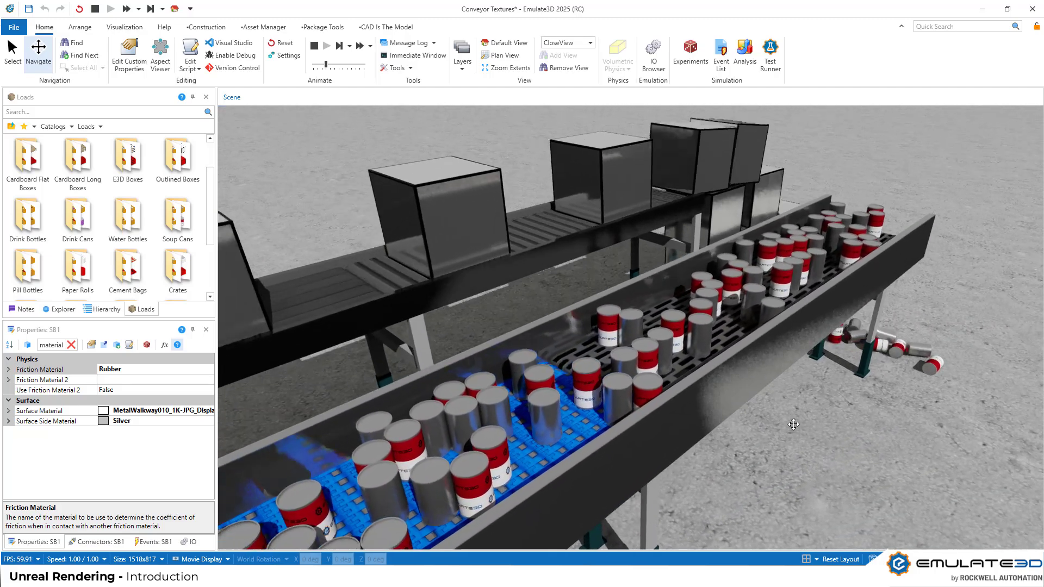
# Switch the scene to Default Display for comparison, and return it to Movie Display
pyautogui.click(228, 559)
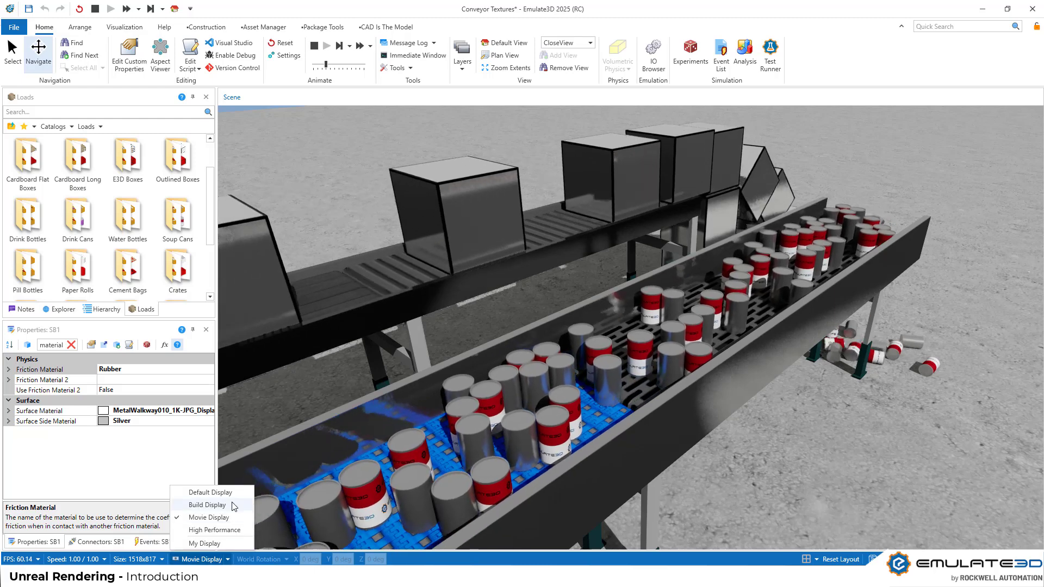
pyautogui.click(232, 492)
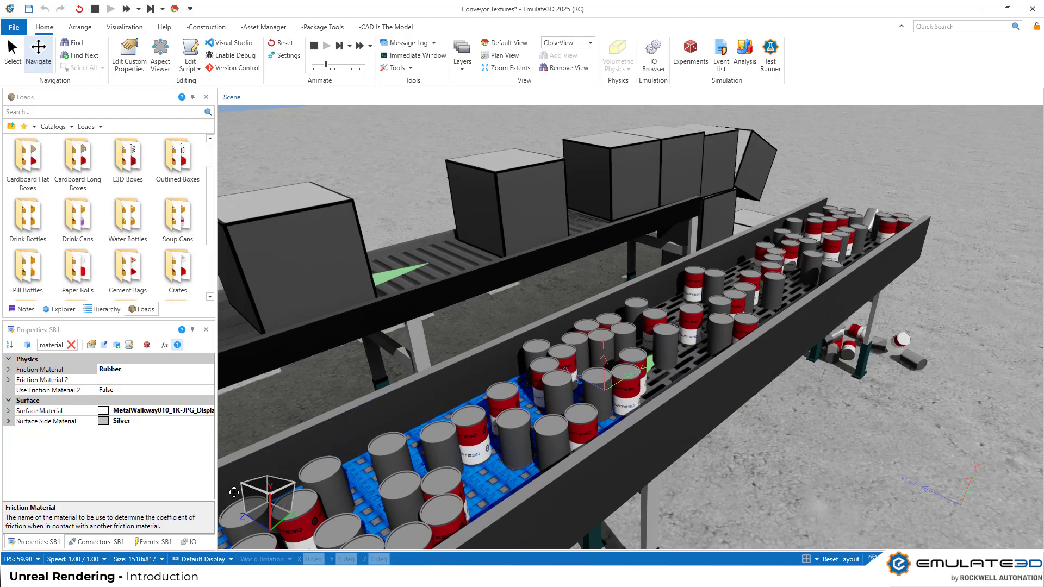
pyautogui.click(233, 559)
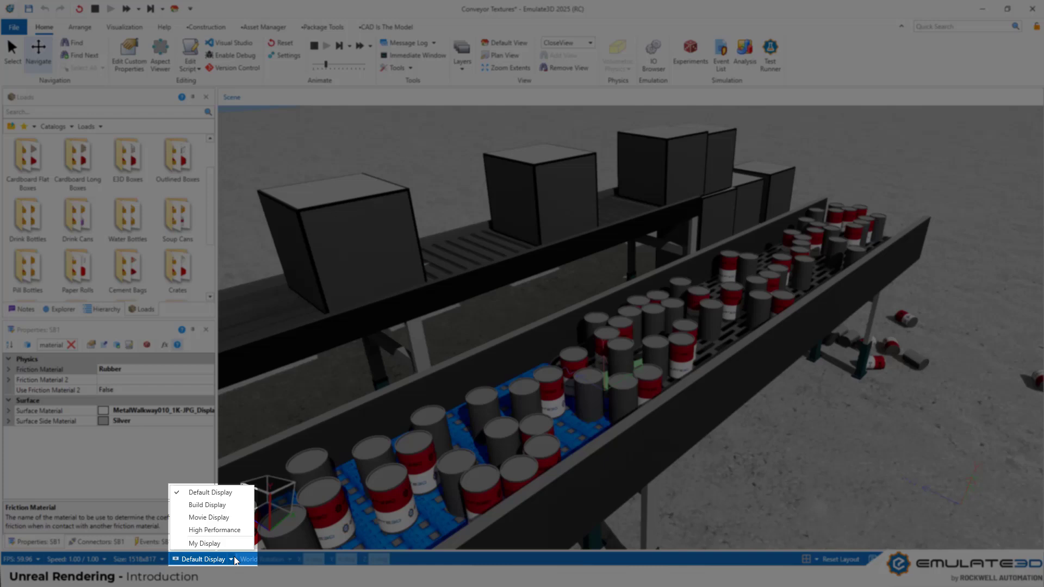
pyautogui.click(236, 518)
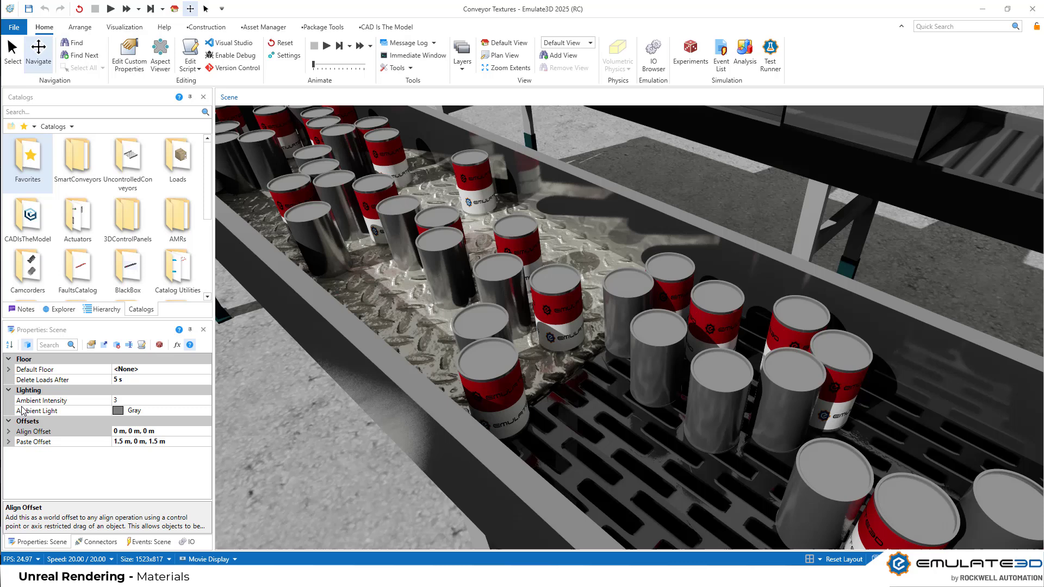
# Select the red-and-white soup can at the end of the metal belt and examine its individual material entries
pyautogui.click(557, 317)
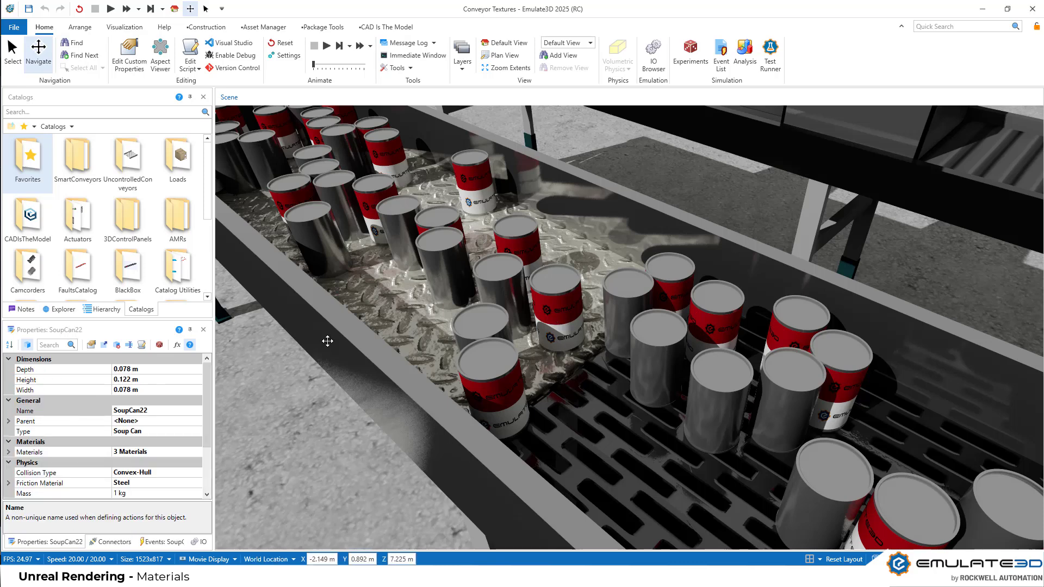
pyautogui.click(16, 453)
pyautogui.scroll(-1, 84, 444)
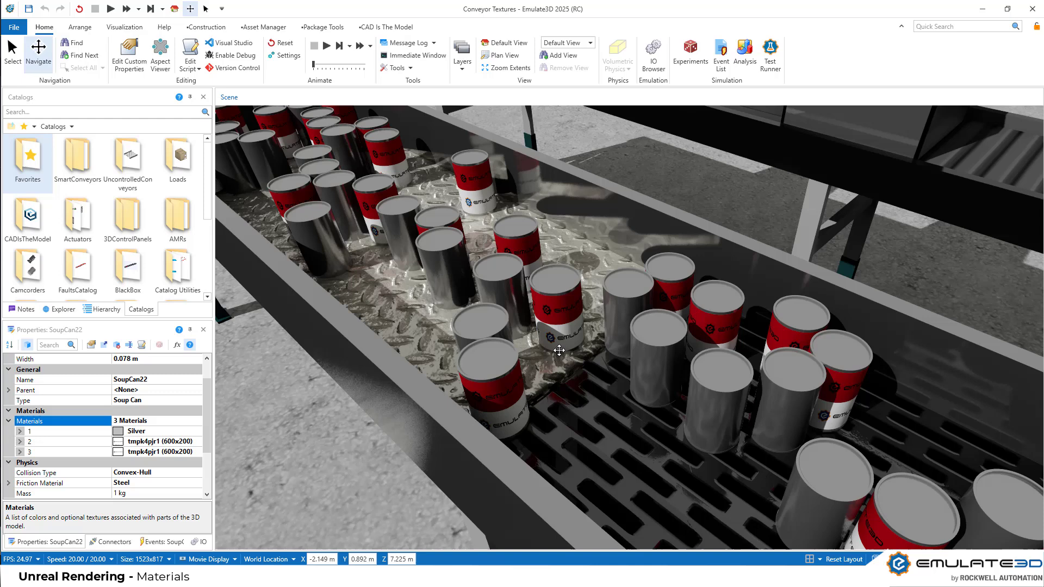
pyautogui.click(66, 443)
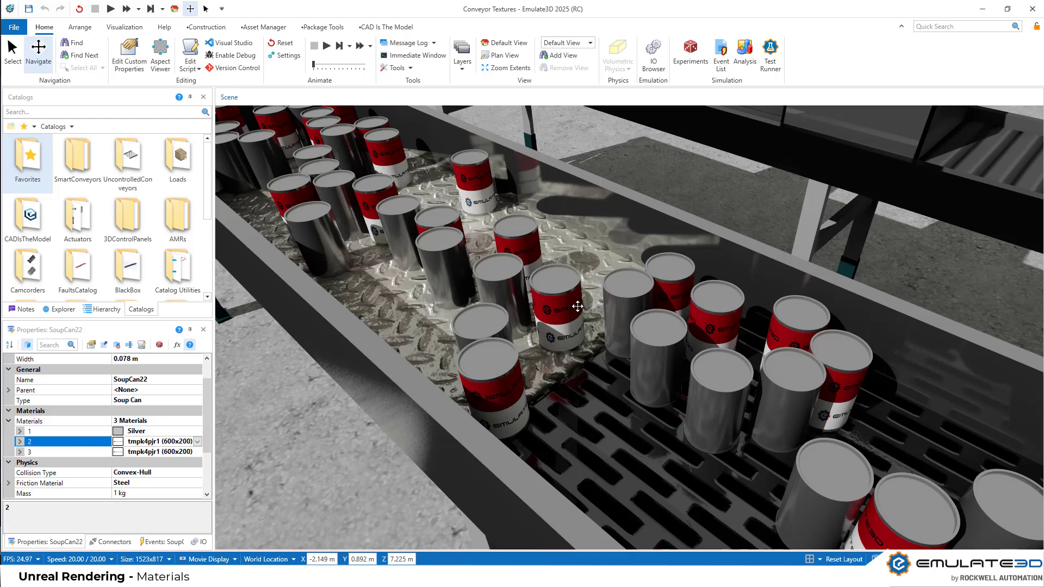
pyautogui.click(27, 452)
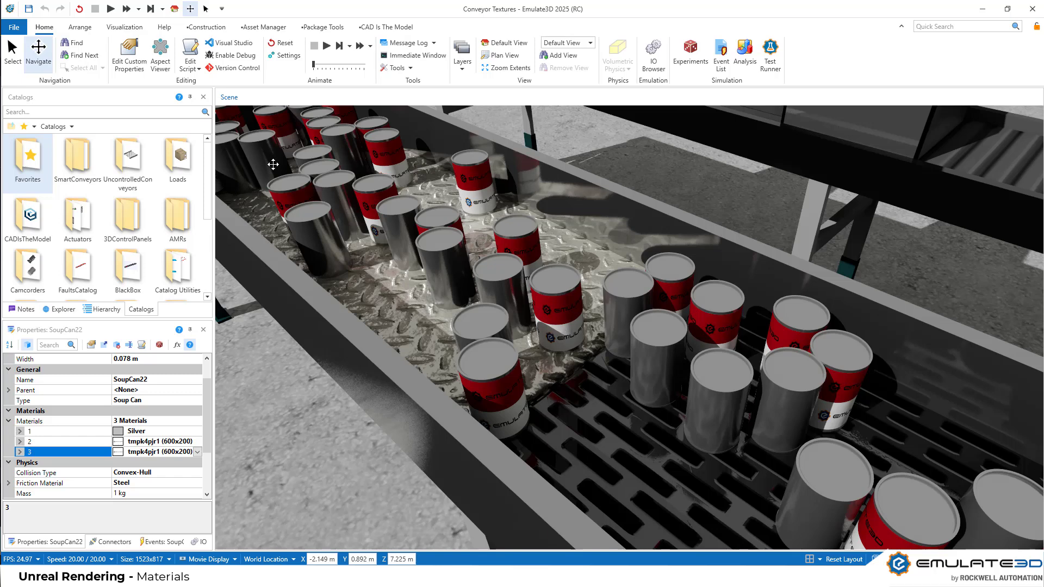
# Choose a dark red theme colour and paint the selected soup can's lid with Paint Mesh
pyautogui.click(80, 27)
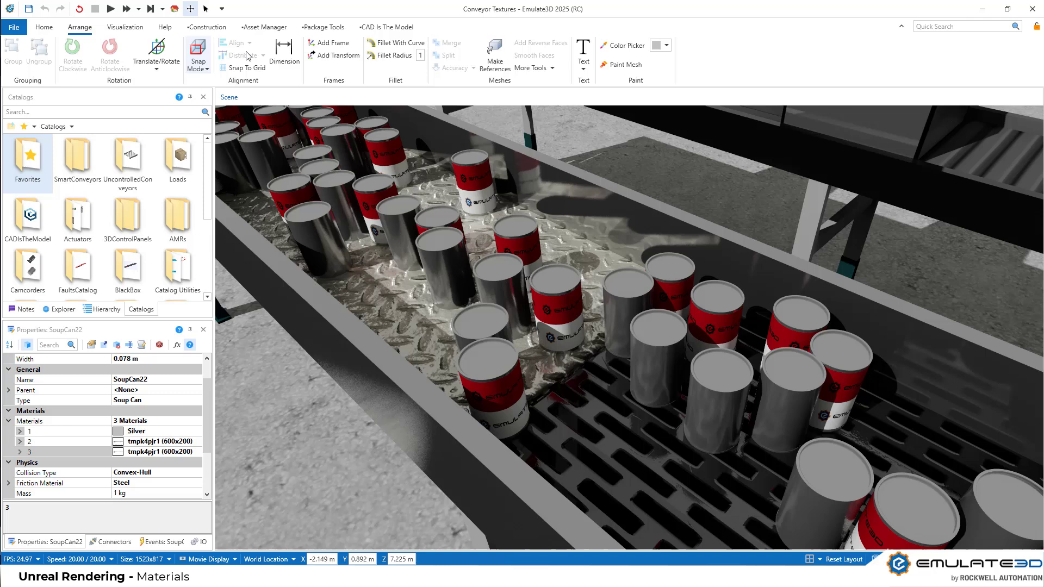
pyautogui.click(665, 45)
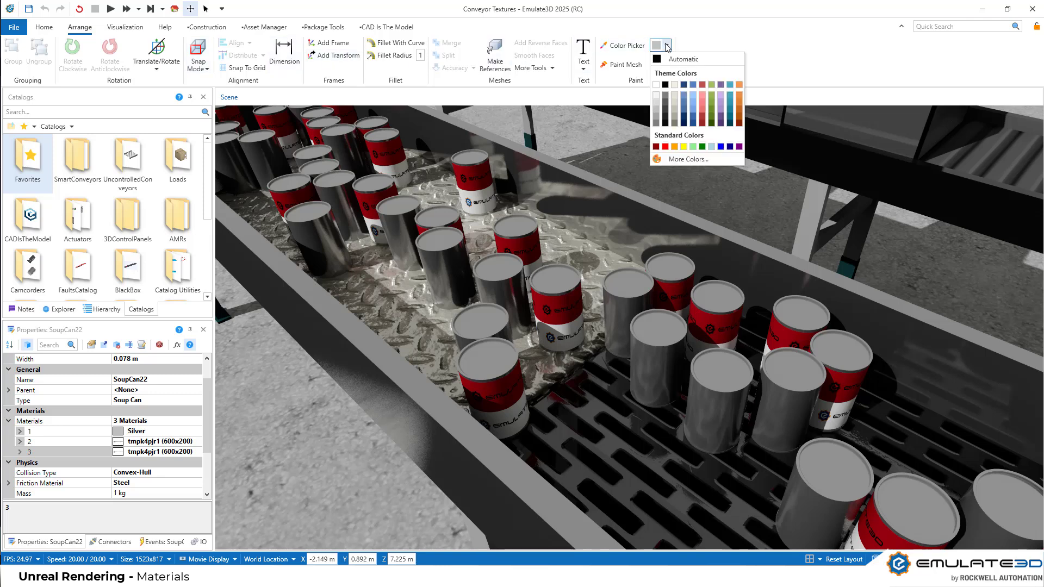
pyautogui.click(702, 117)
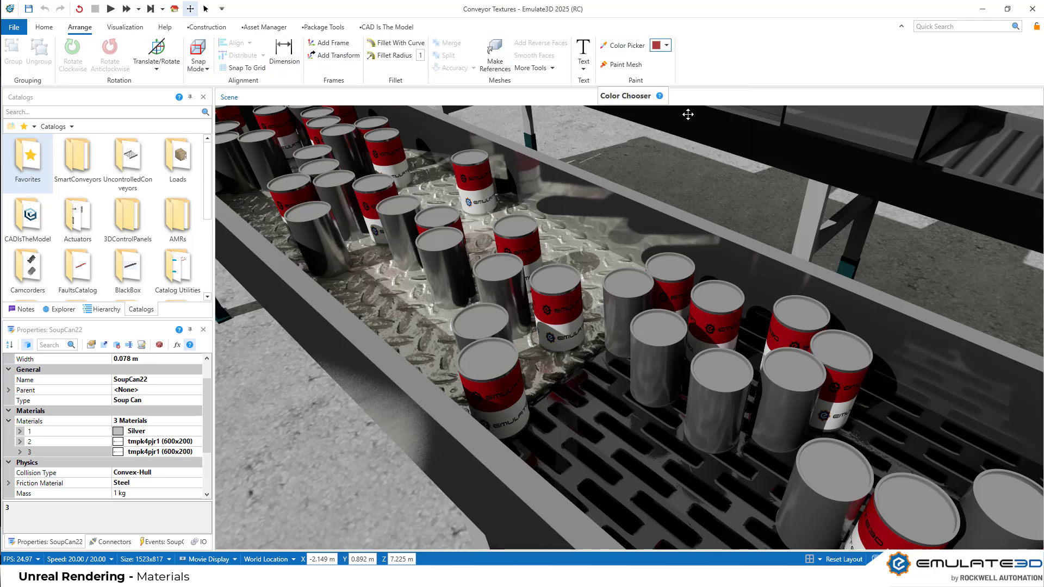
pyautogui.click(630, 68)
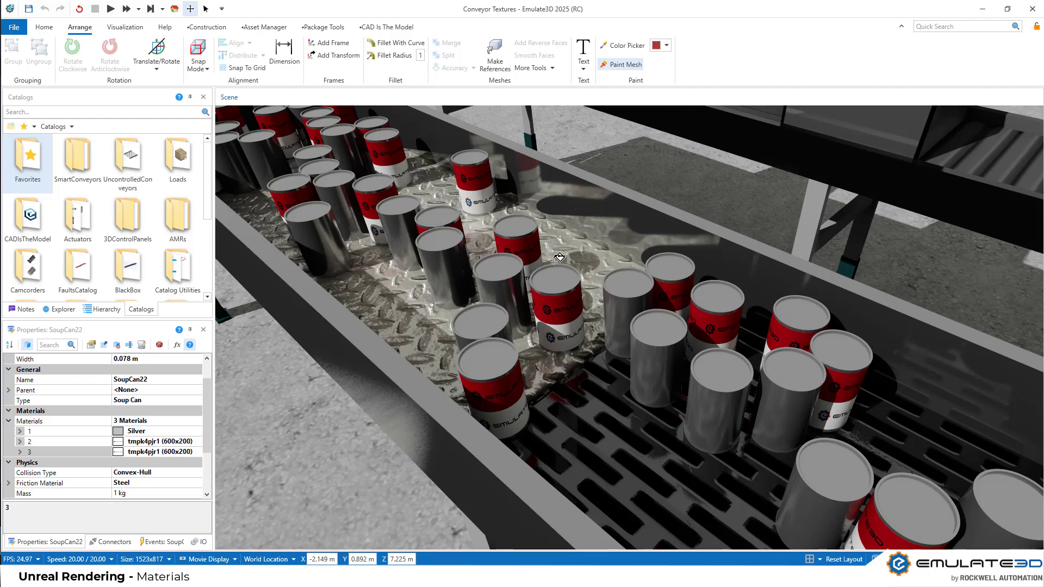
pyautogui.click(562, 276)
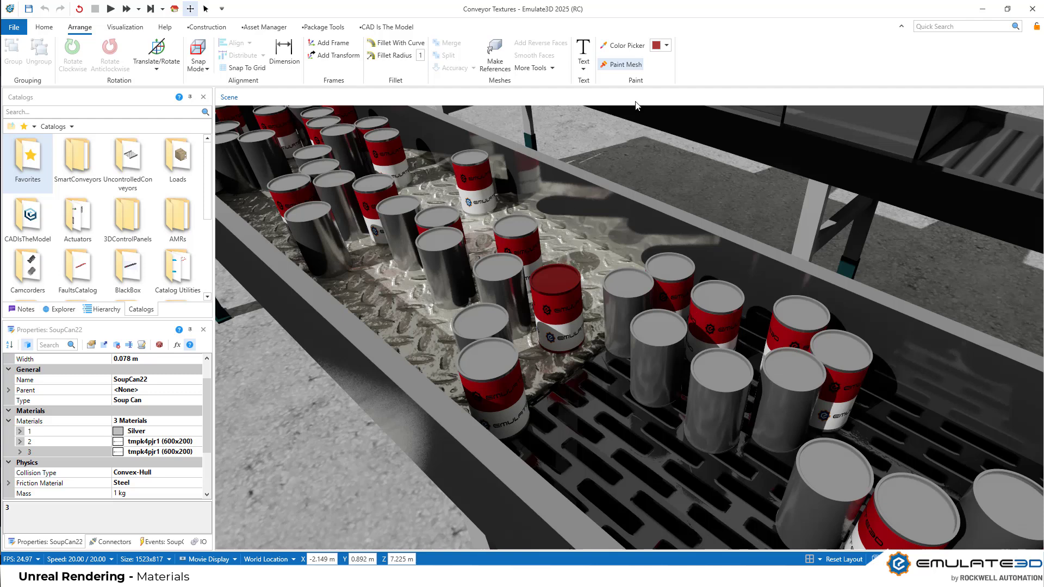
# Paint the diamond-plate conveyor belt surface with the standard light green colour
pyautogui.click(667, 45)
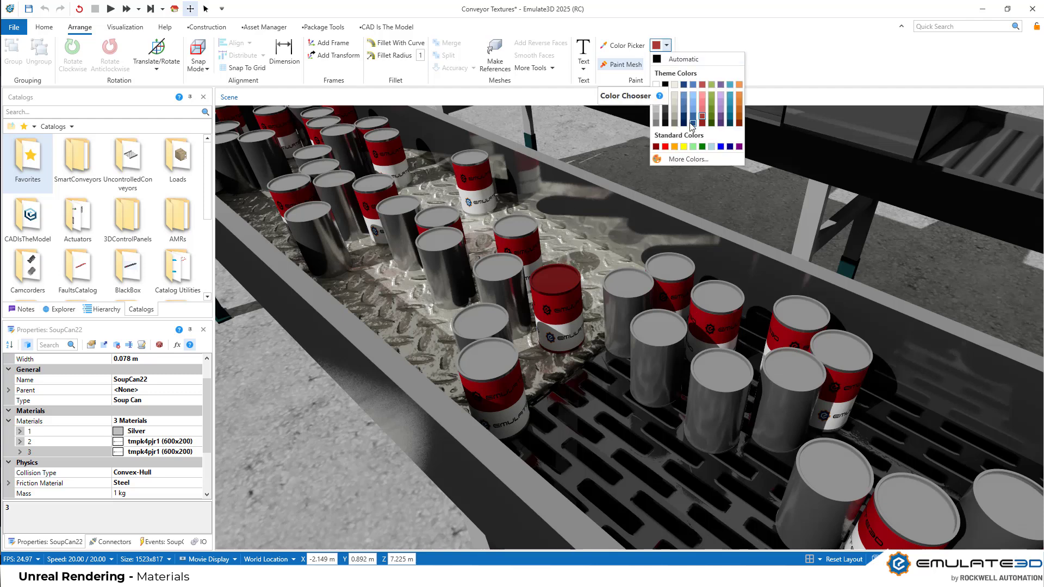
pyautogui.click(694, 147)
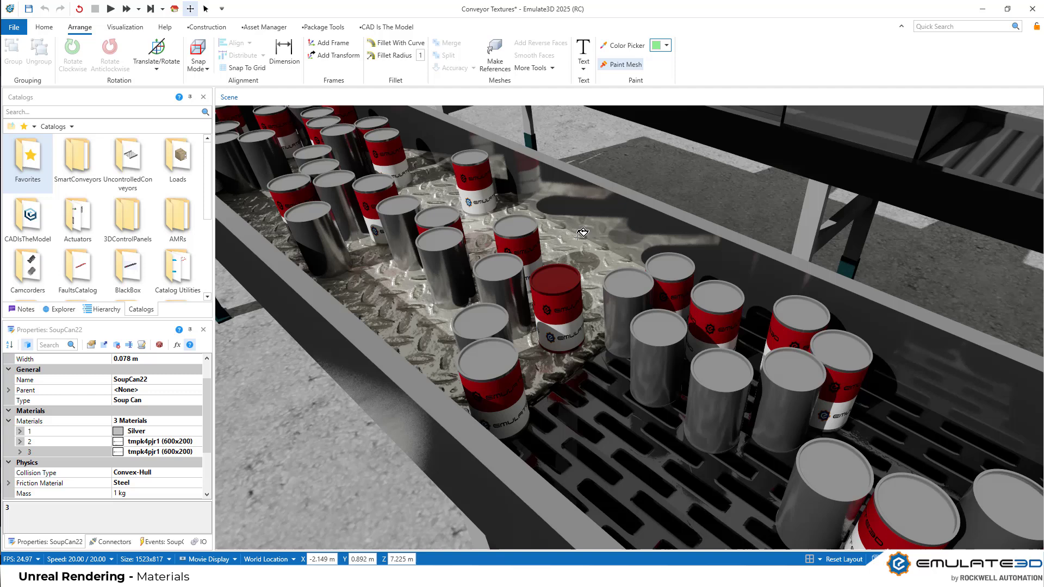
pyautogui.click(564, 251)
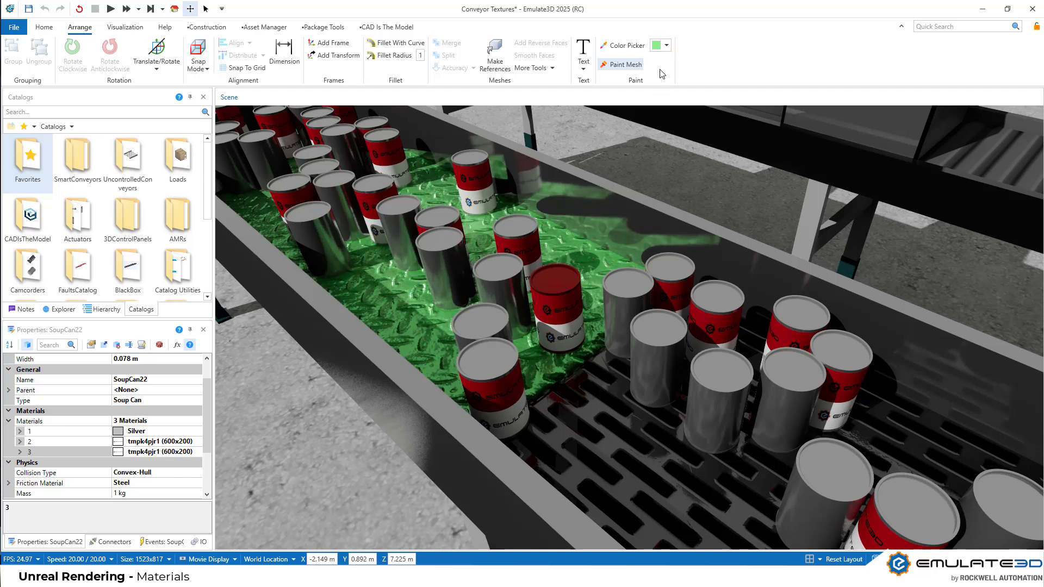
# Try painting the conveyor's side guards yellow with Paint Mesh, and undo the change
pyautogui.click(667, 47)
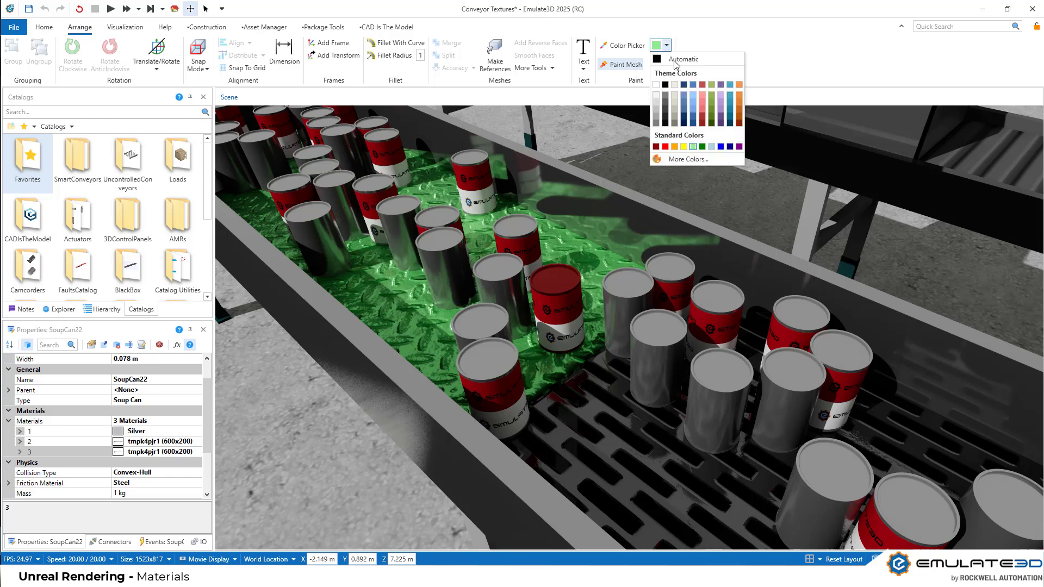
pyautogui.click(674, 146)
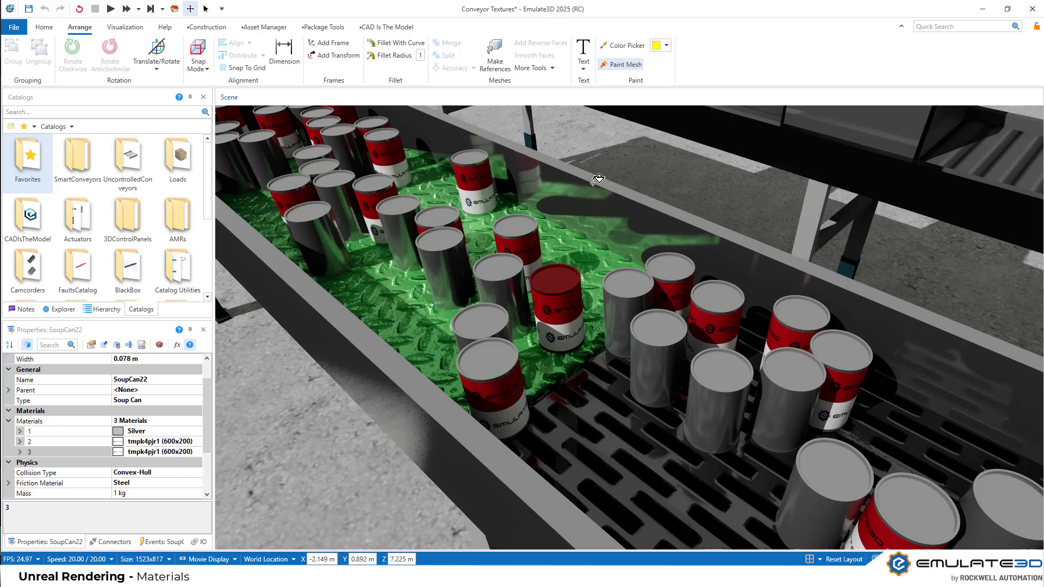
pyautogui.click(593, 183)
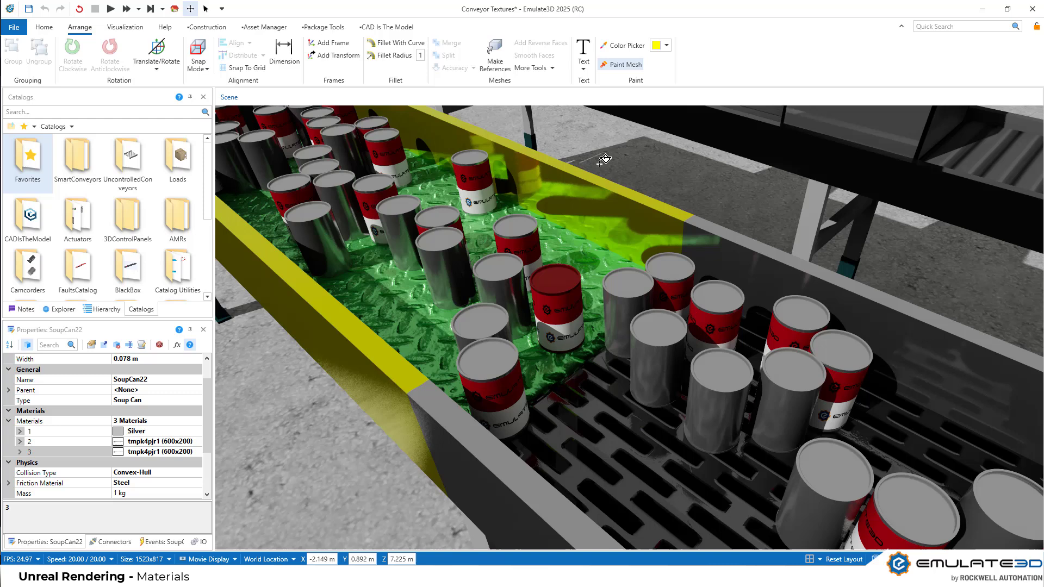
pyautogui.click(619, 65)
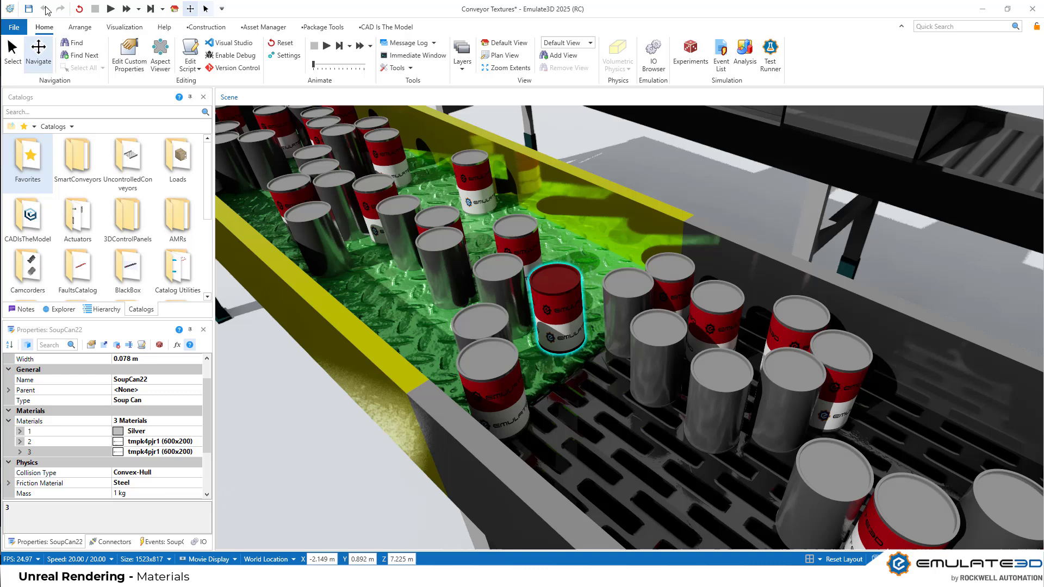
pyautogui.click(45, 9)
pyautogui.click(45, 9)
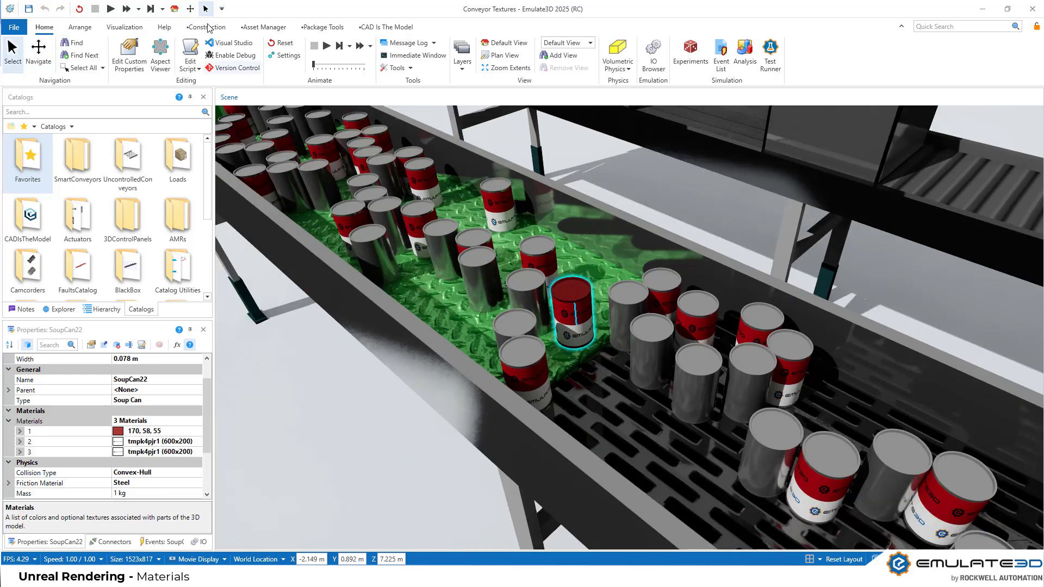
# Return to Navigate mode and set the colour of the soup can's material 2 to White
pyautogui.click(191, 9)
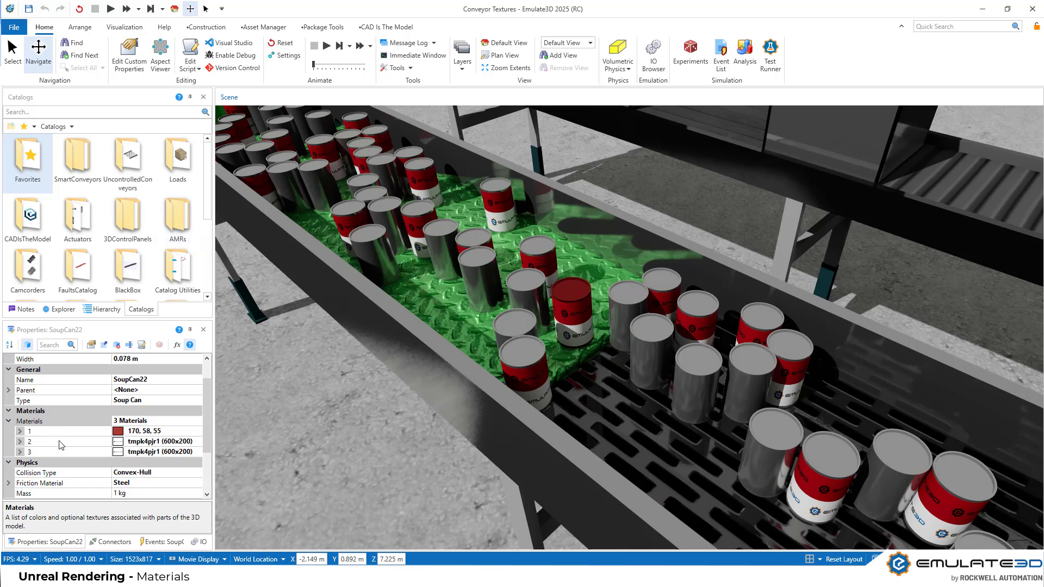
pyautogui.click(21, 443)
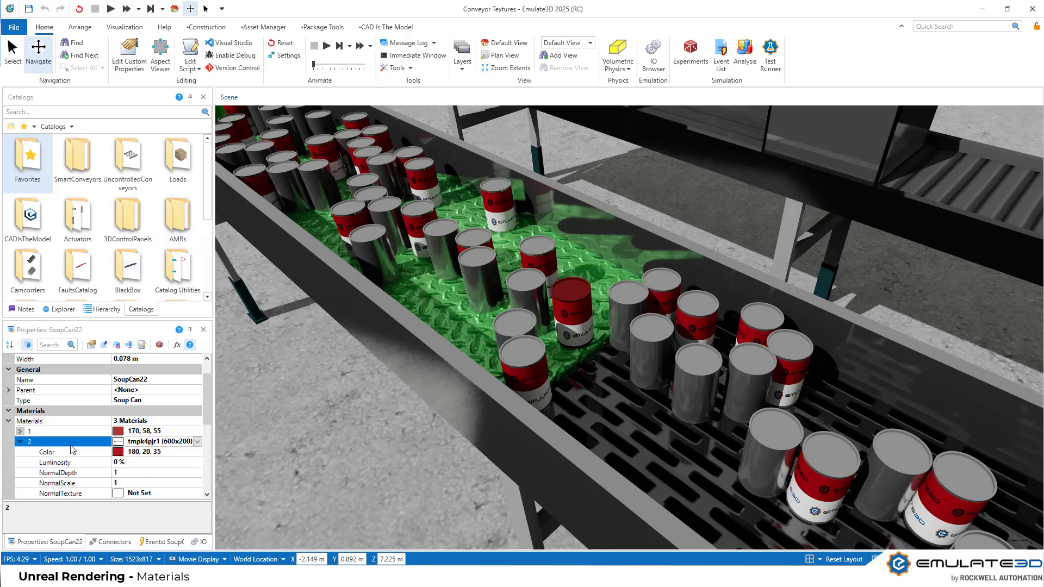
pyautogui.scroll(-1, 174, 433)
pyautogui.scroll(-2, 174, 429)
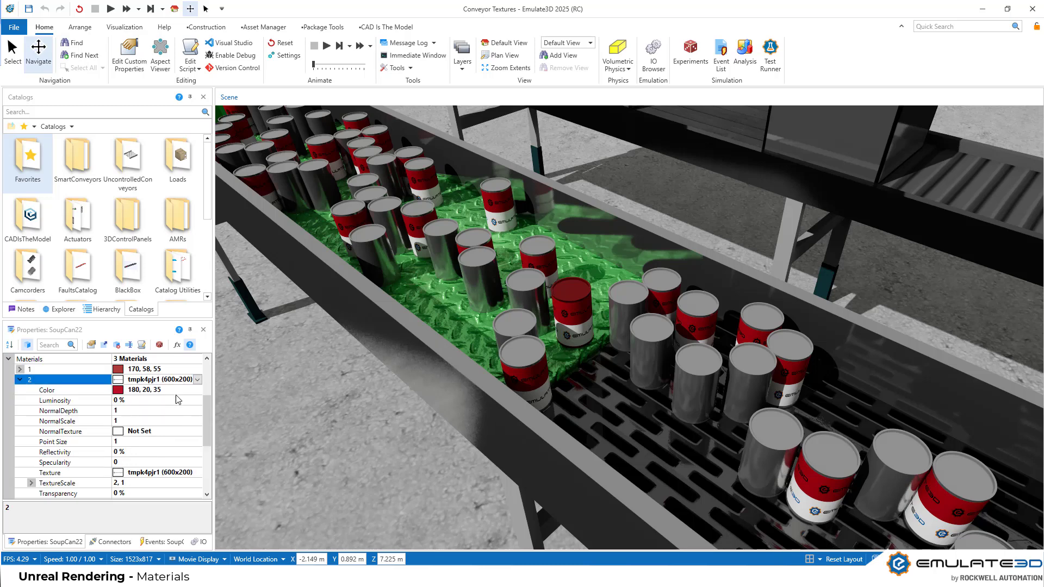
pyautogui.click(191, 361)
pyautogui.click(198, 359)
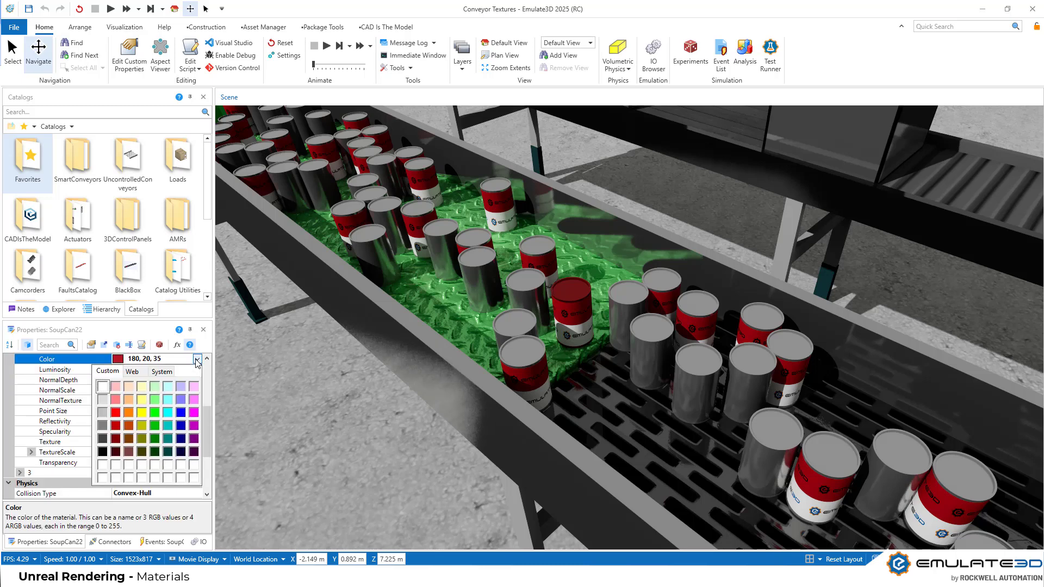
pyautogui.click(100, 391)
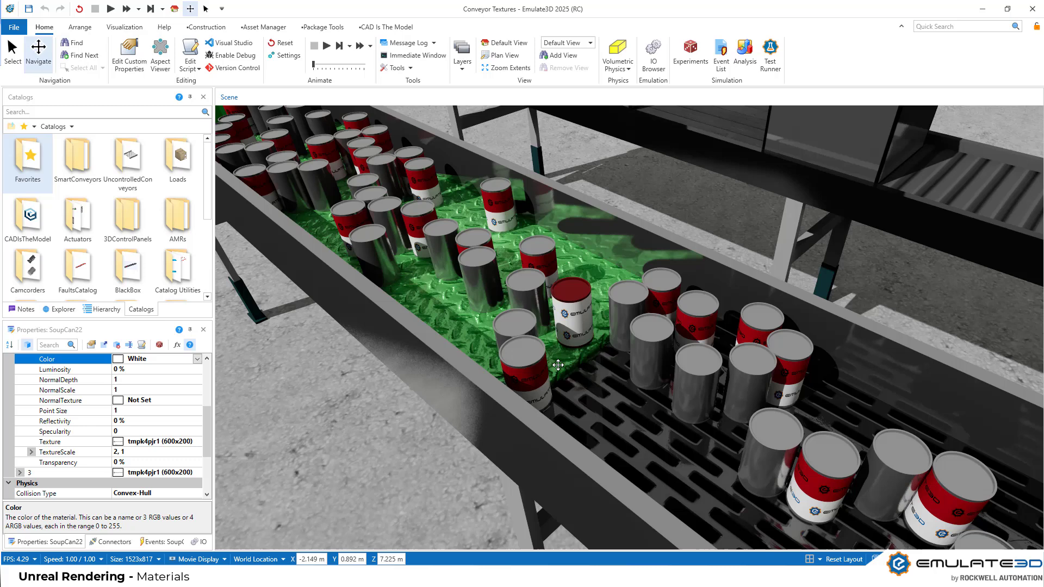
# Replace the texture of the soup can's material 2 with the Rockwell Automation Logo from the Texture Selector
pyautogui.scroll(2, 558, 365)
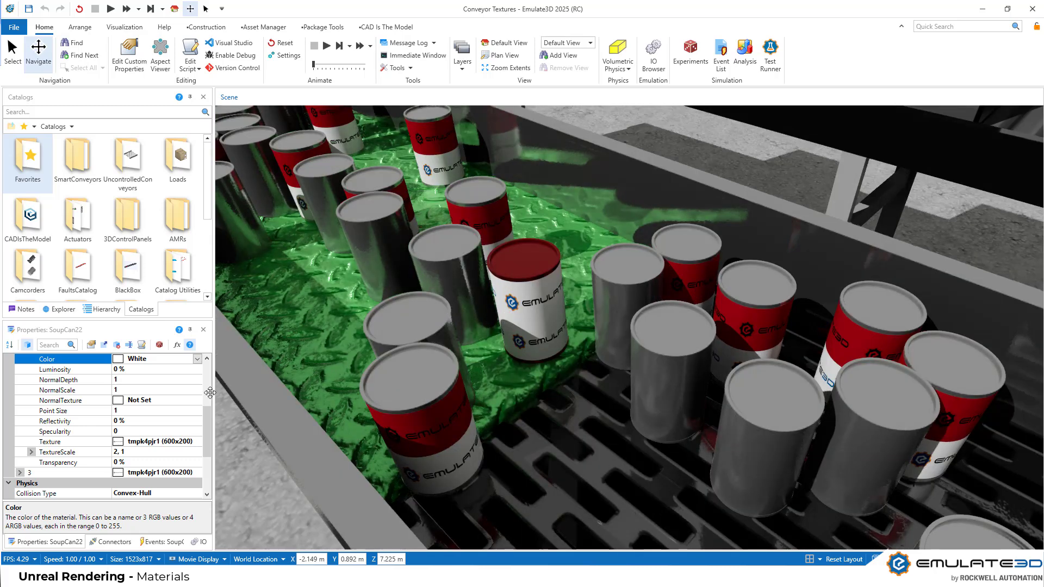
pyautogui.click(167, 441)
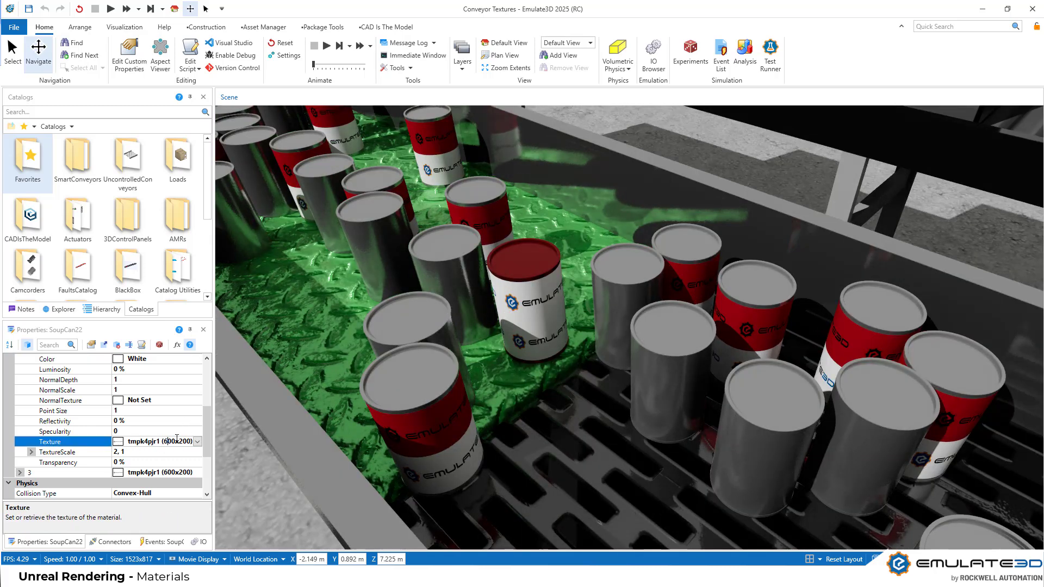
pyautogui.click(198, 441)
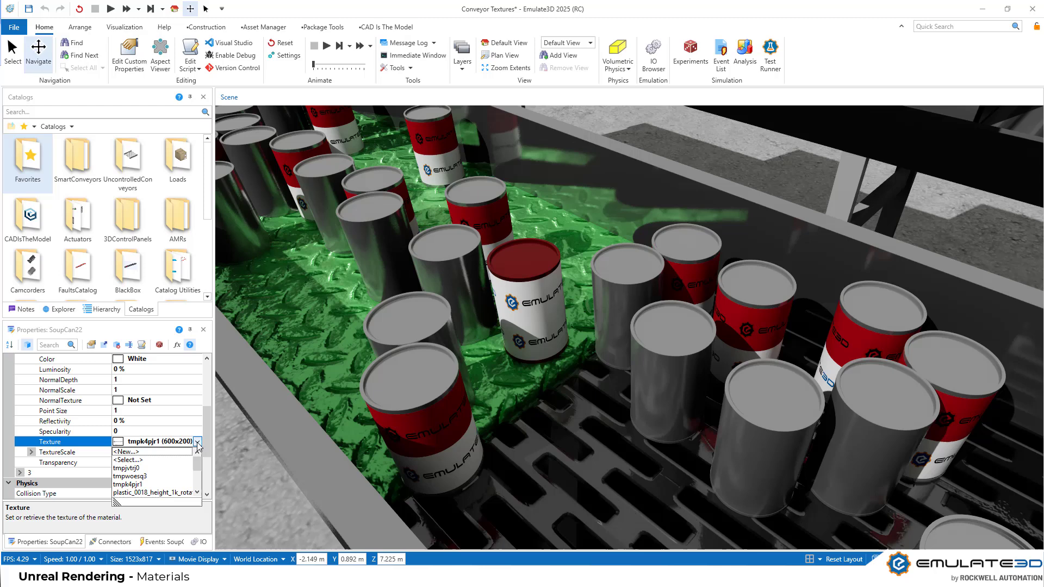
pyautogui.click(128, 460)
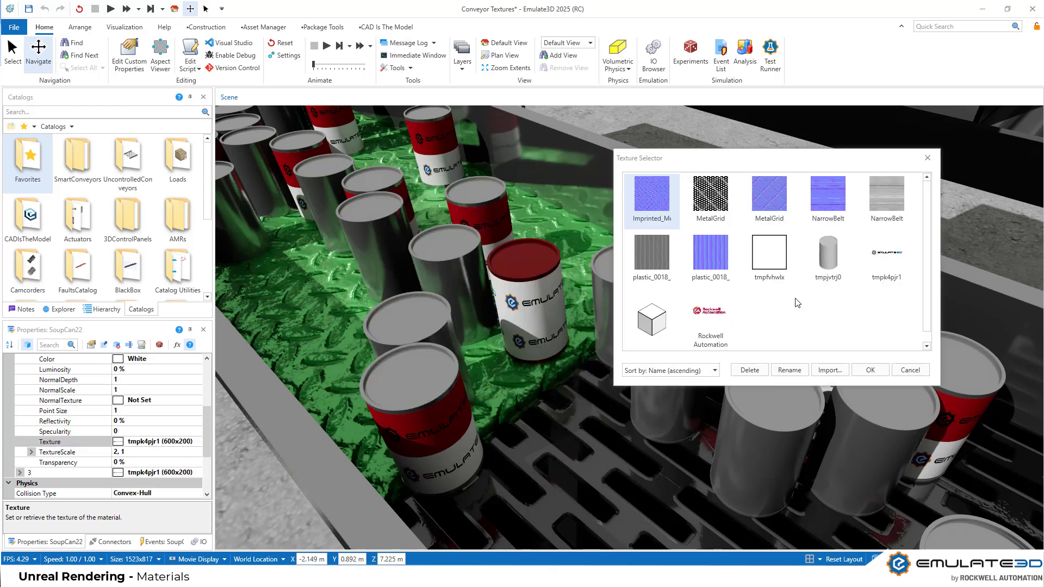
pyautogui.click(729, 316)
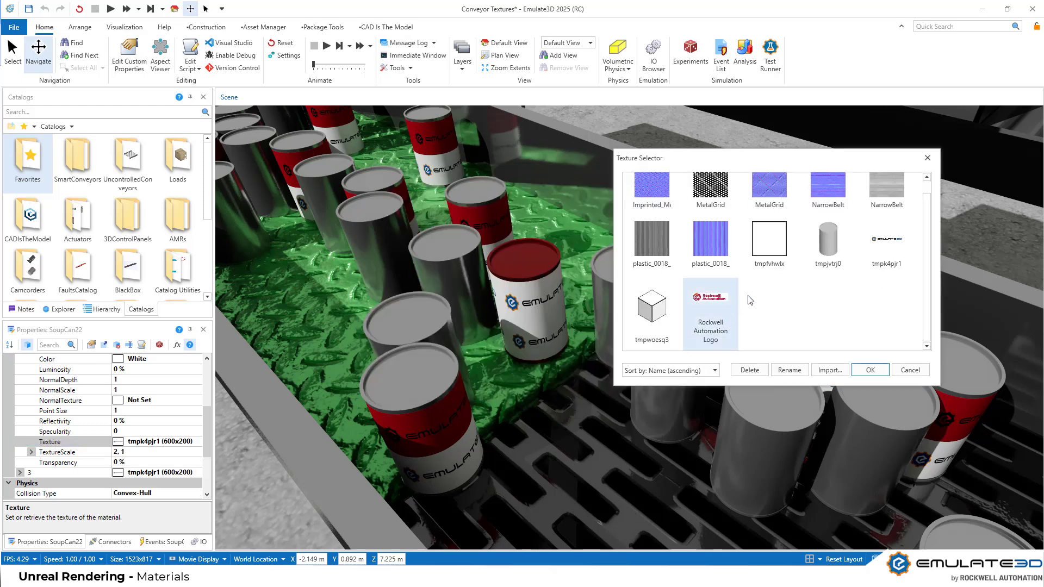
pyautogui.click(869, 370)
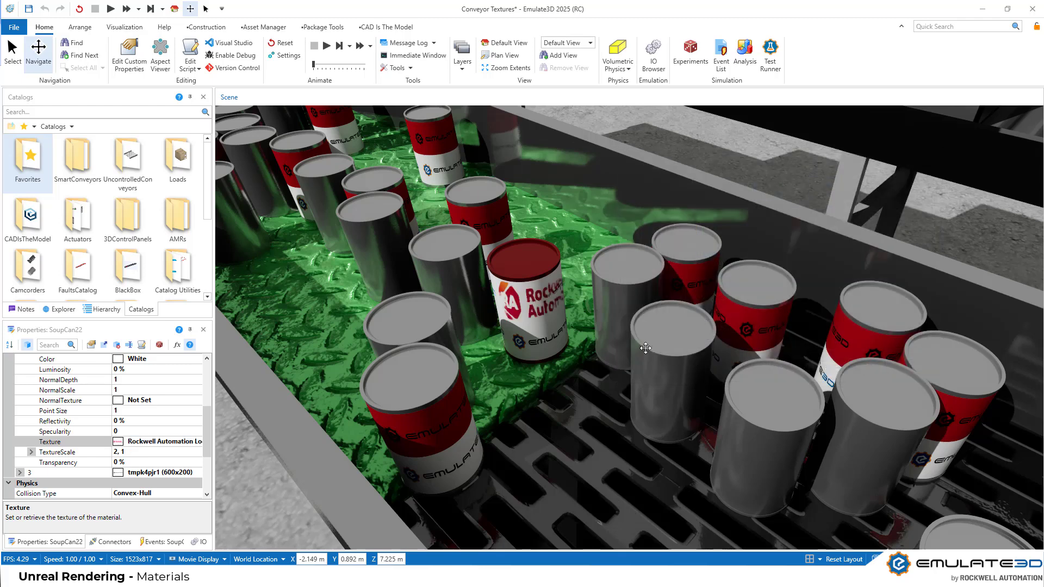
pyautogui.scroll(3, 528, 329)
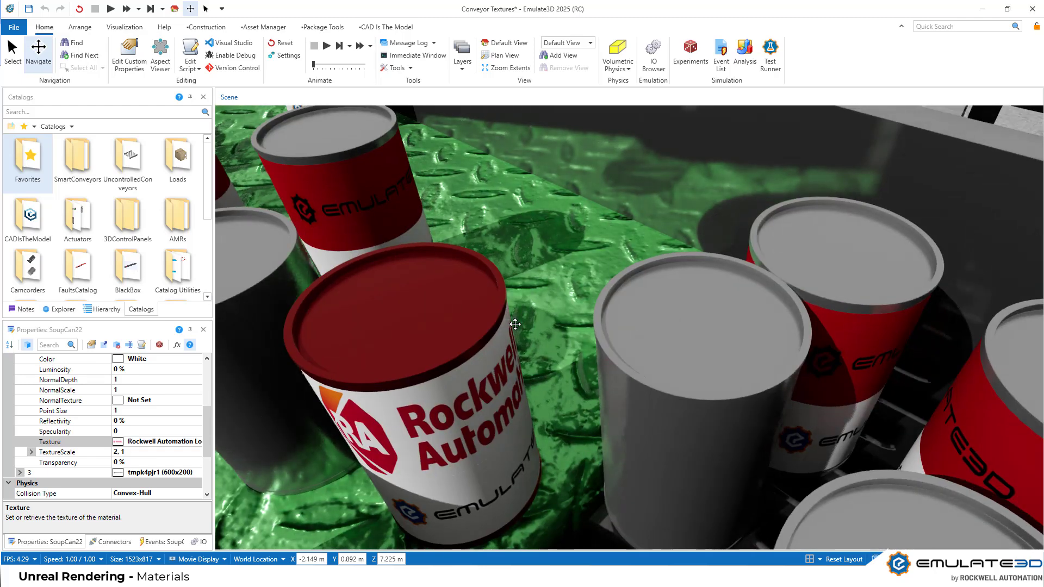
# Set the texture scale of the soup can's material 2 to X 4 and Y 2, and save the model
pyautogui.scroll(-3, 528, 386)
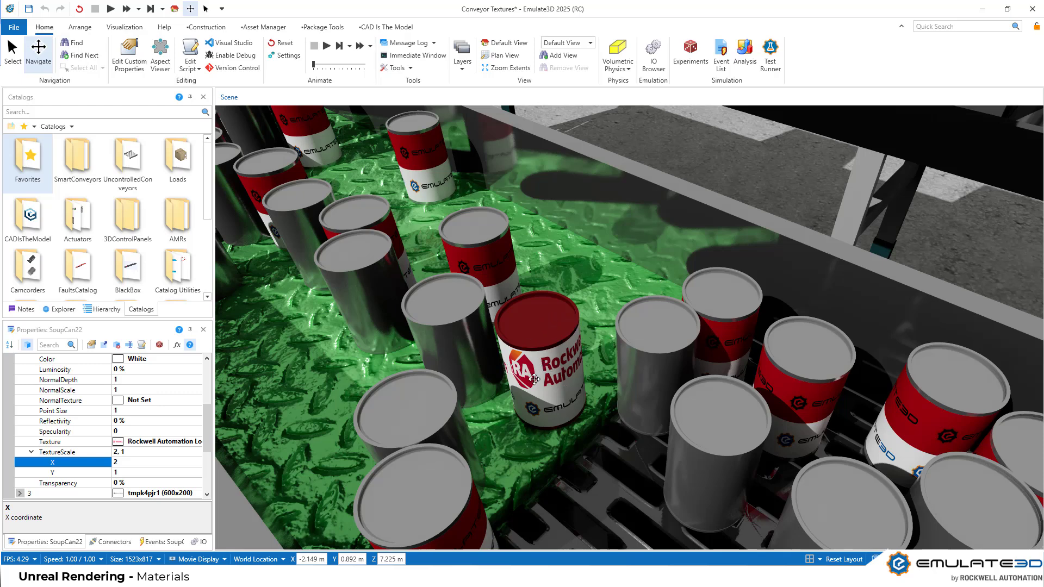
pyautogui.moveTo(542, 379)
pyautogui.mouseDown()
pyautogui.moveTo(566, 375)
pyautogui.moveTo(538, 374)
pyautogui.mouseUp()
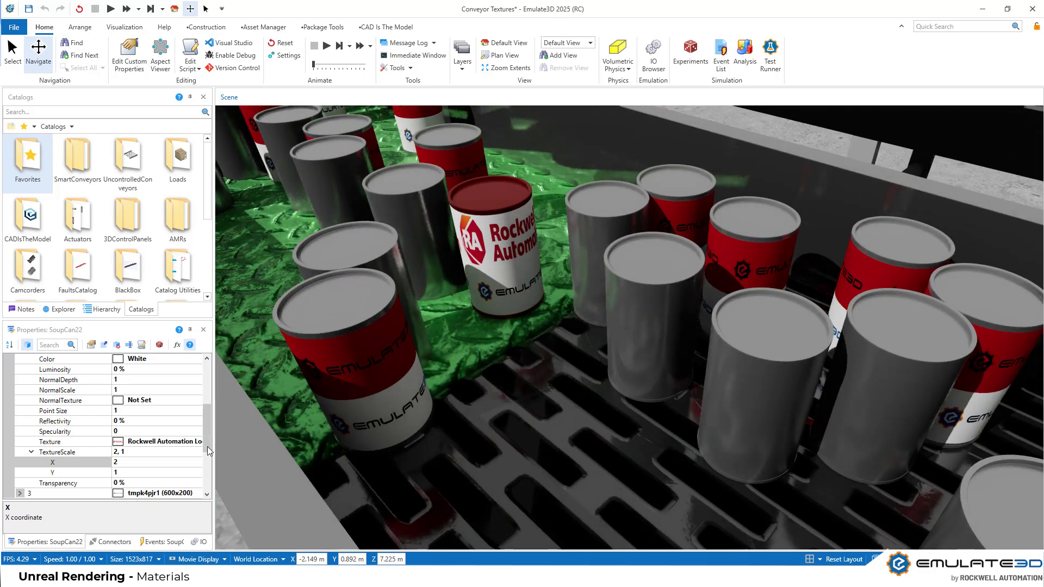
pyautogui.click(176, 472)
pyautogui.press('BackSpace')
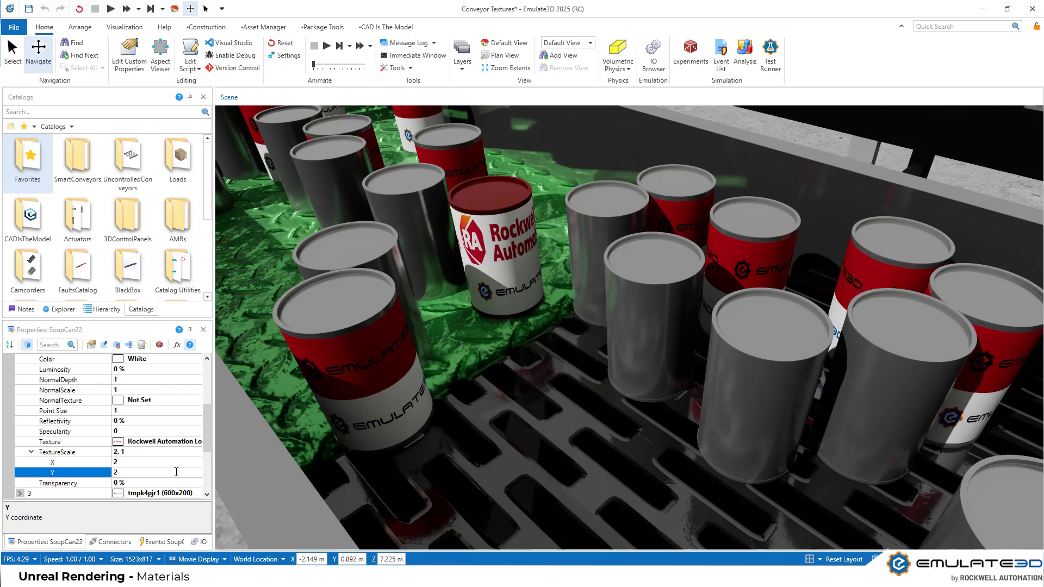
pyautogui.write('2')
pyautogui.press('Return')
pyautogui.click(137, 462)
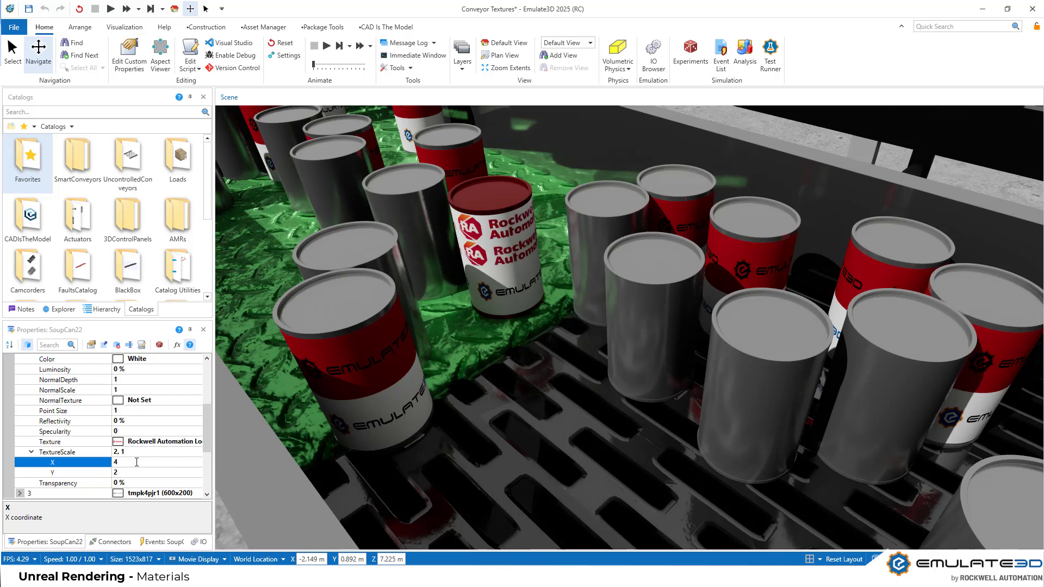
pyautogui.write('4')
pyautogui.press('Return')
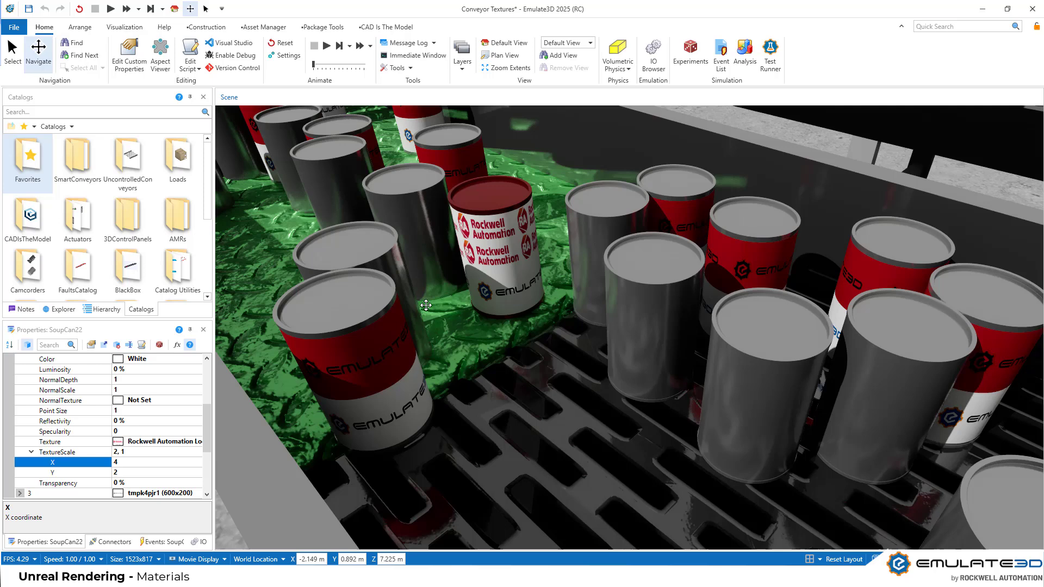
pyautogui.hotkey('ctrl', 's')
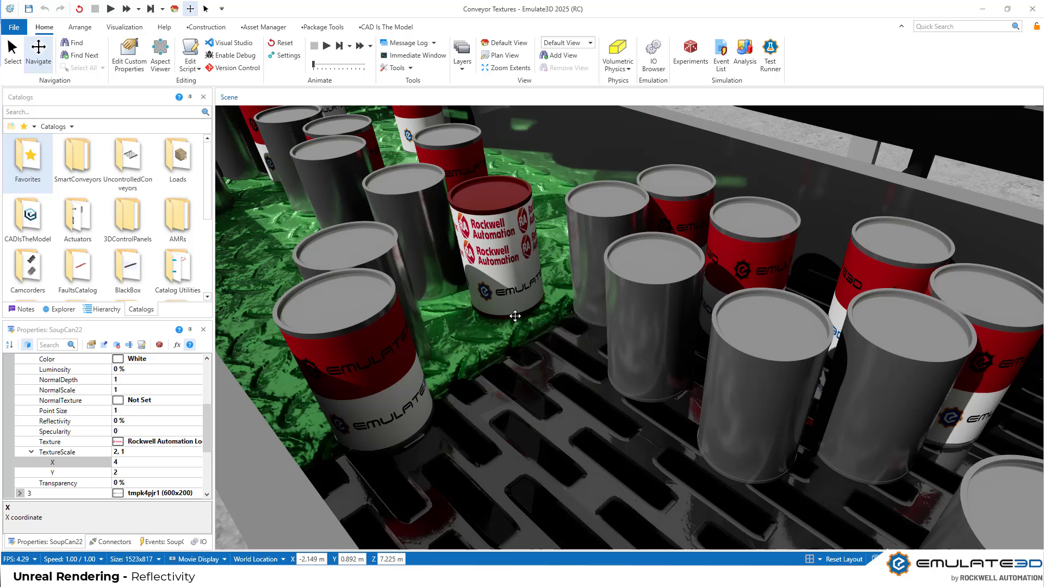
# Expand the soup can's material 3 properties and clear its texture
pyautogui.scroll(-1, 79, 427)
pyautogui.click(79, 428)
pyautogui.click(21, 461)
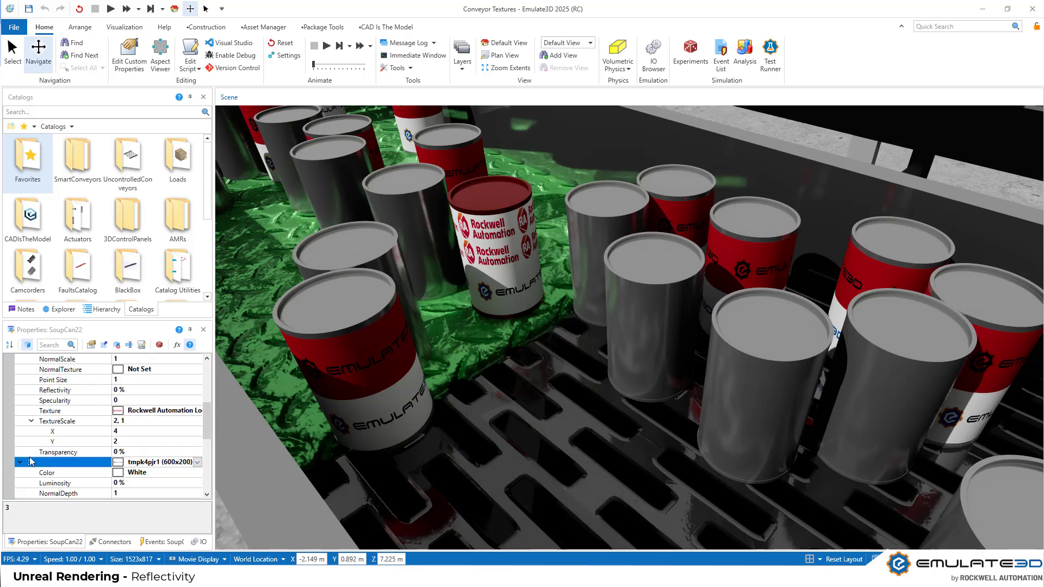
pyautogui.scroll(-3, 32, 461)
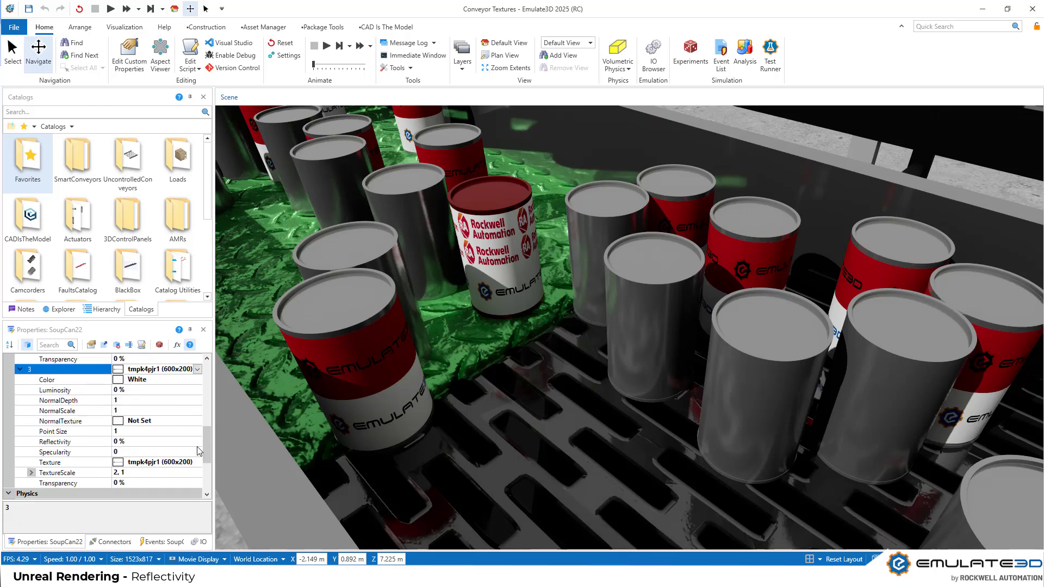
pyautogui.click(190, 461)
pyautogui.moveTo(190, 461); pyautogui.dragTo(66, 456)
pyautogui.press('BackSpace')
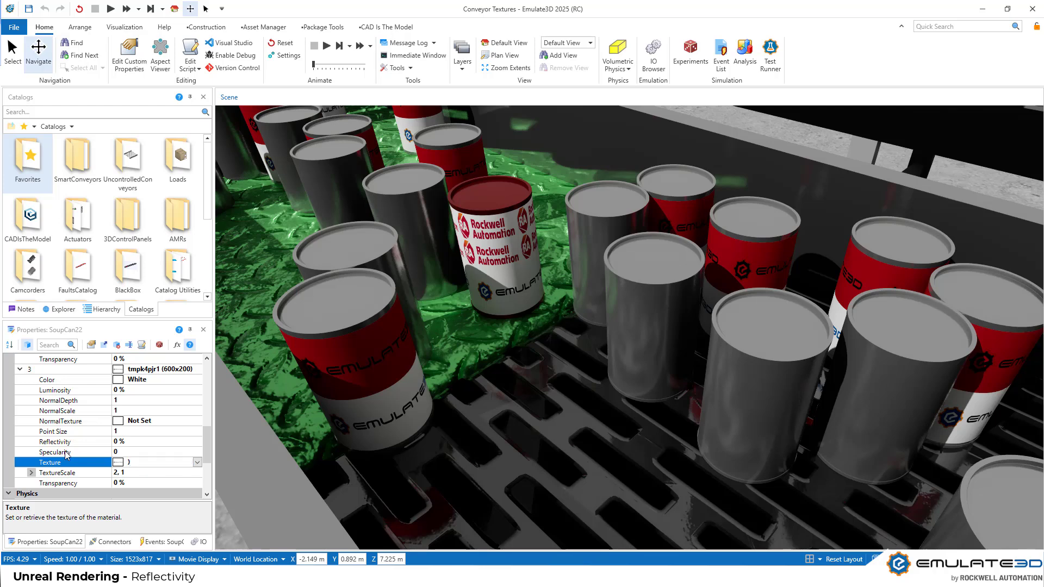
pyautogui.press('Return')
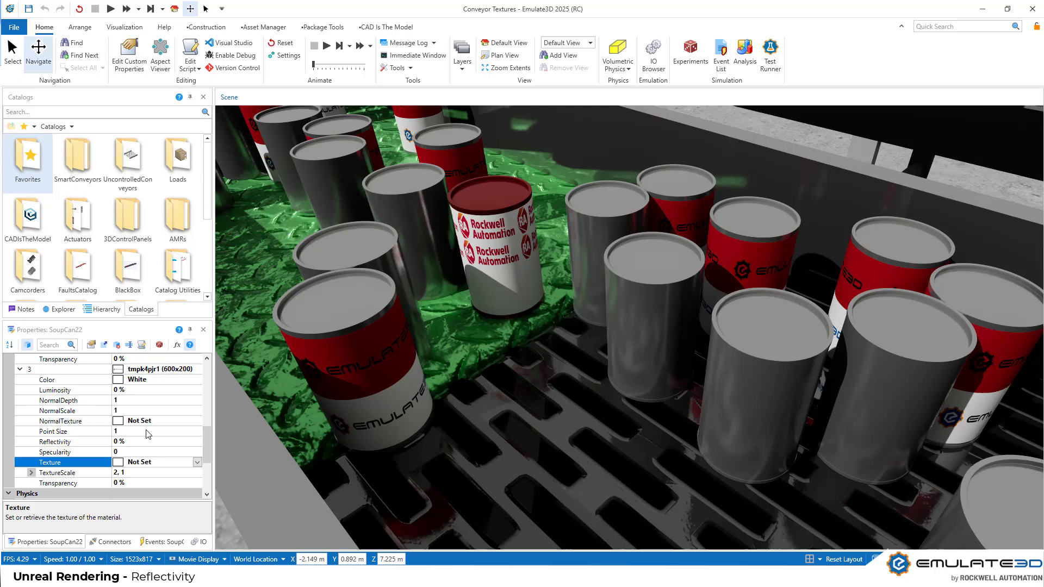
# Set the colour of the soup can's material 3 to Silver from the Web colours
pyautogui.click(90, 442)
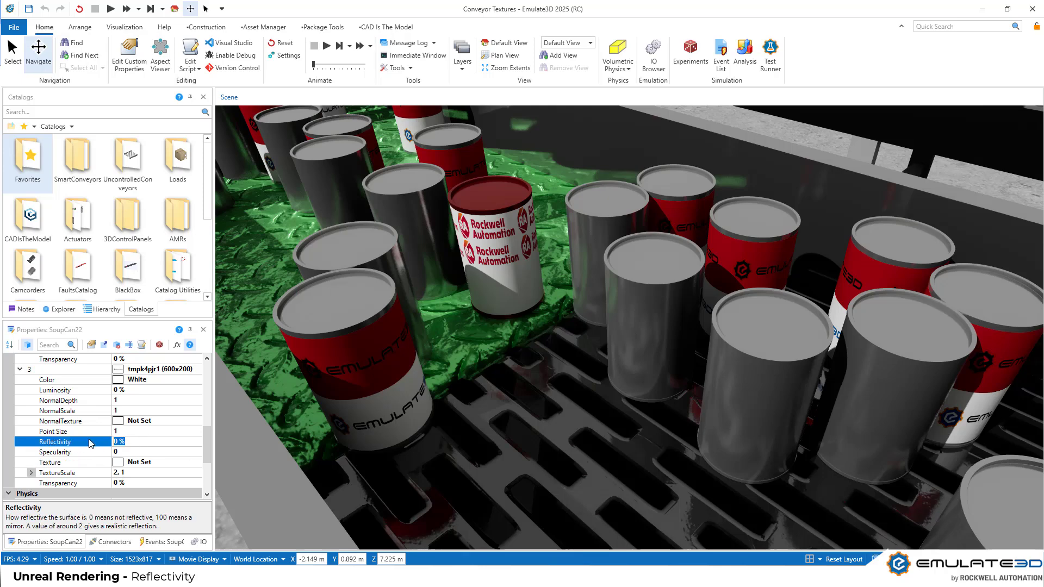
pyautogui.click(197, 379)
pyautogui.click(198, 379)
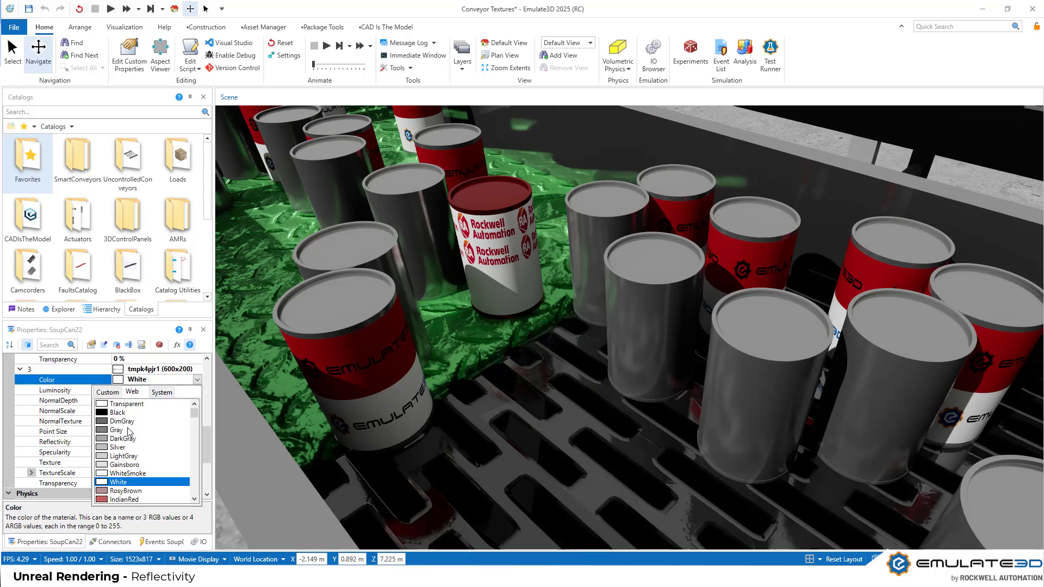
pyautogui.click(116, 448)
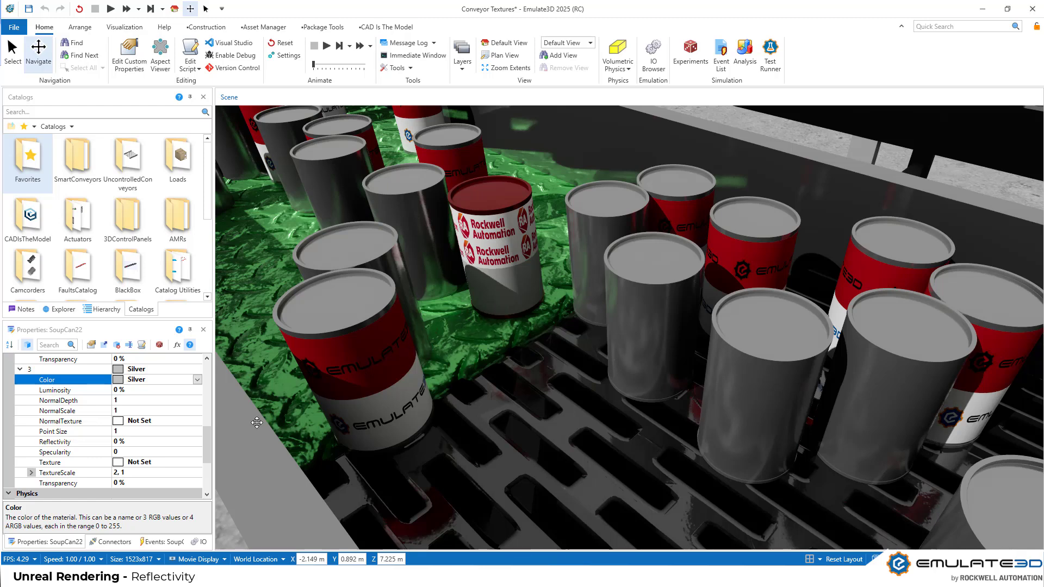
# Try a reflectivity of 100 % on the soup can's material 3, and reduce it to 80 %
pyautogui.click(82, 442)
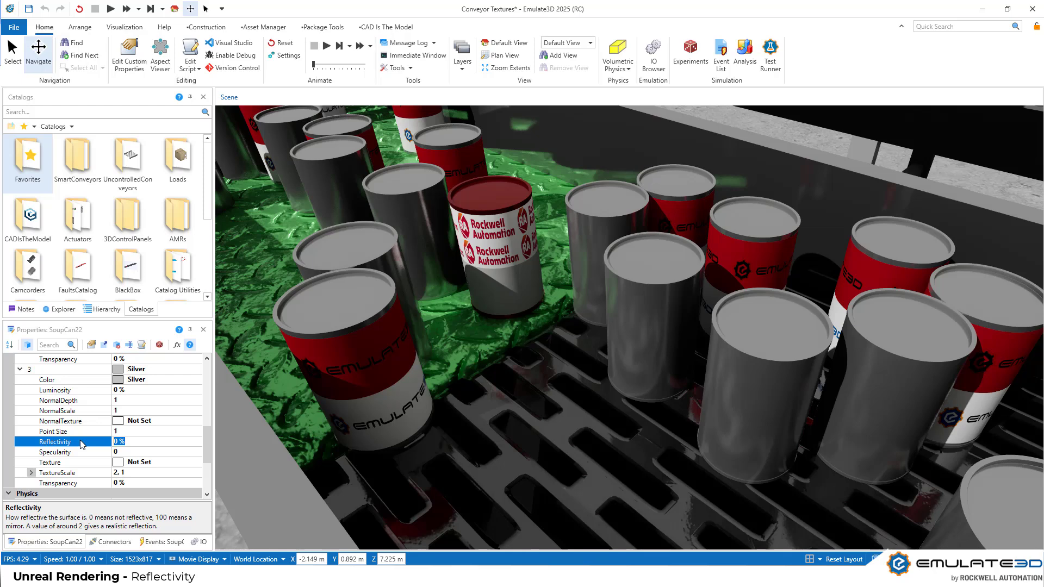
pyautogui.write('100')
pyautogui.press('Return')
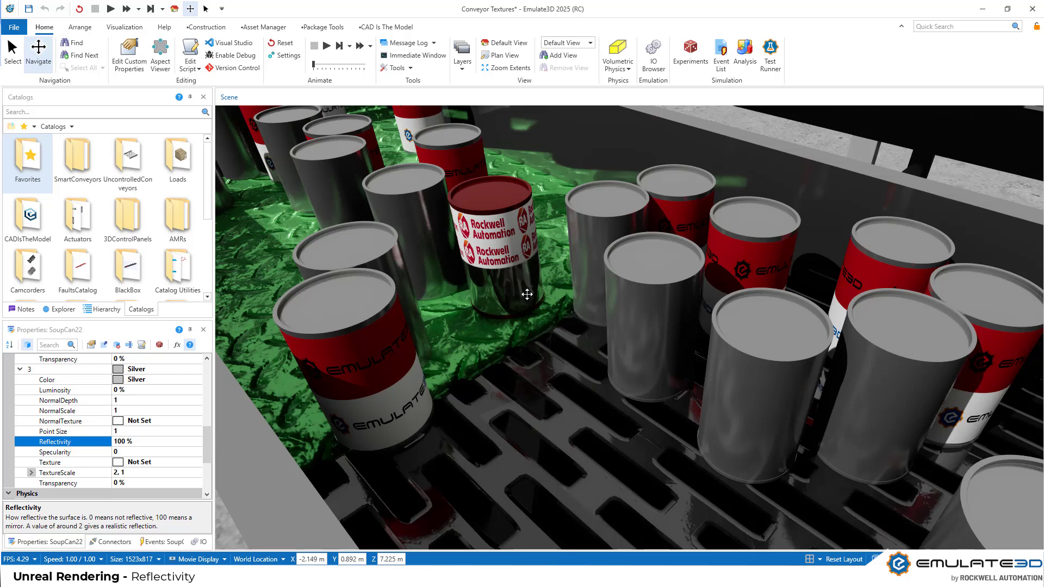
pyautogui.click(154, 441)
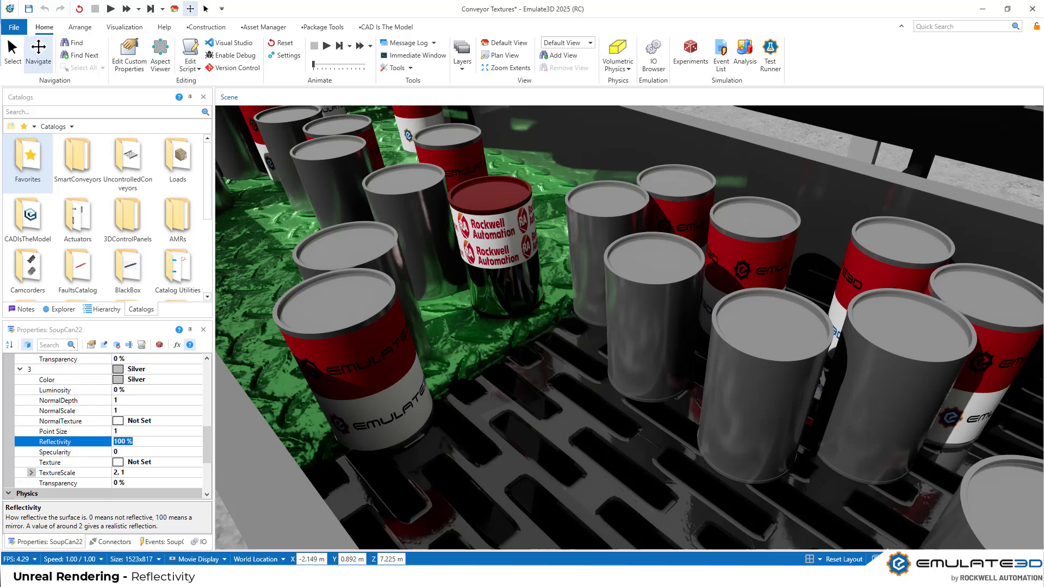
pyautogui.write('80')
pyautogui.press('Return')
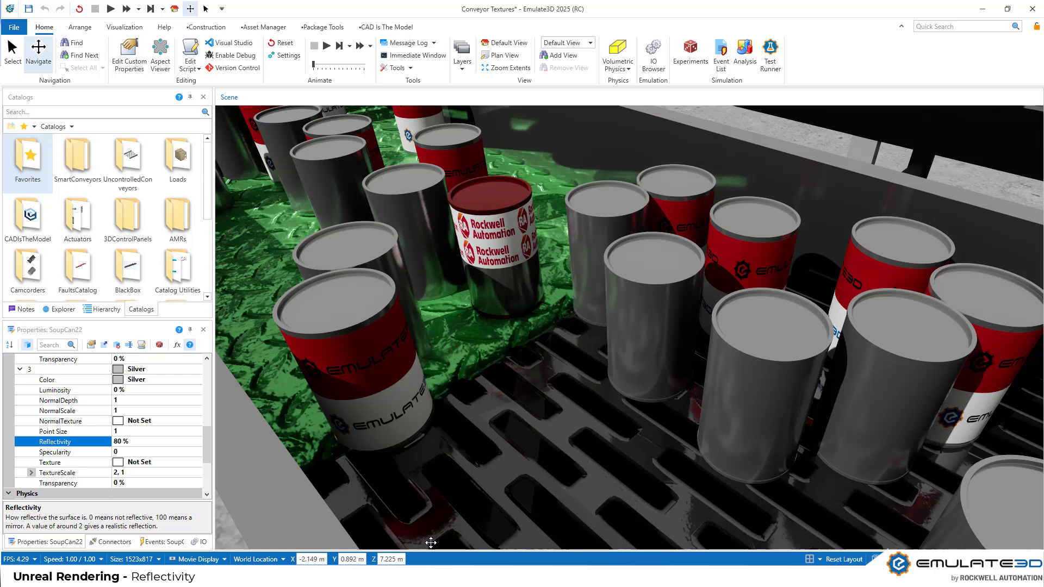
# Import Rough1.JPG into the Texture Selector and assign it as the NormalTexture of the soup can's material 3
pyautogui.click(189, 422)
pyautogui.click(197, 421)
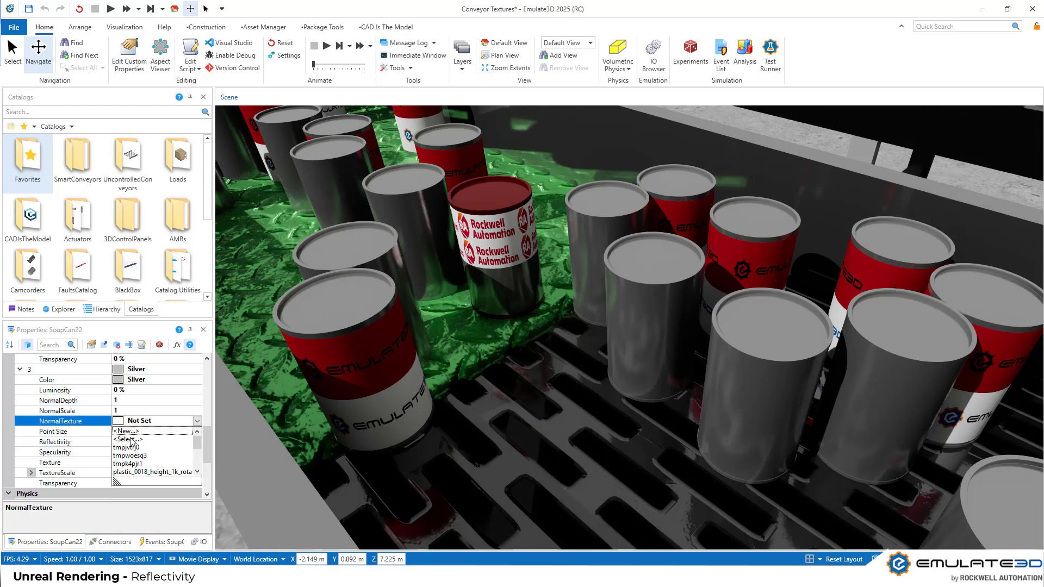
pyautogui.click(129, 441)
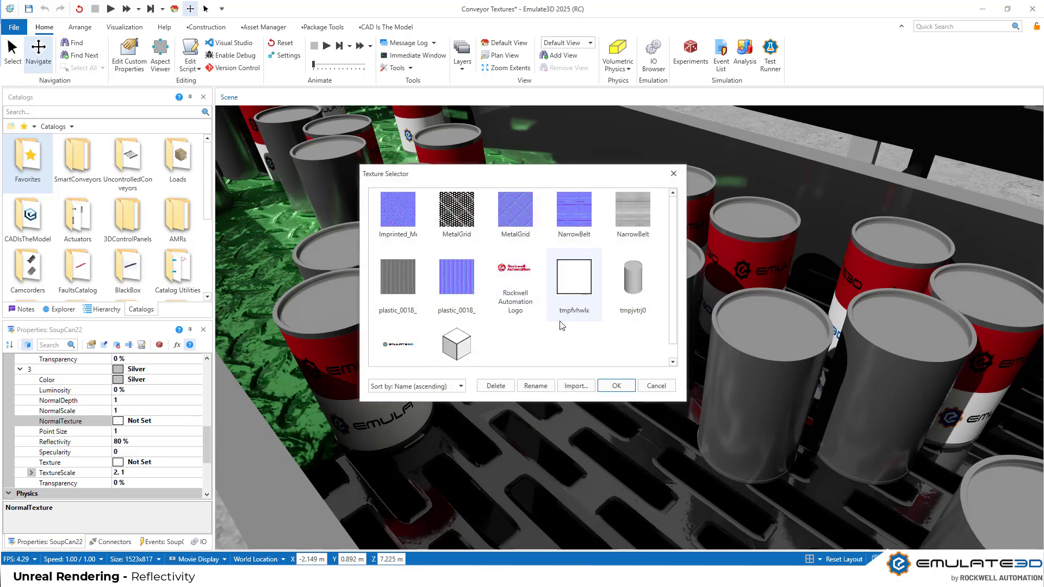
pyautogui.click(577, 386)
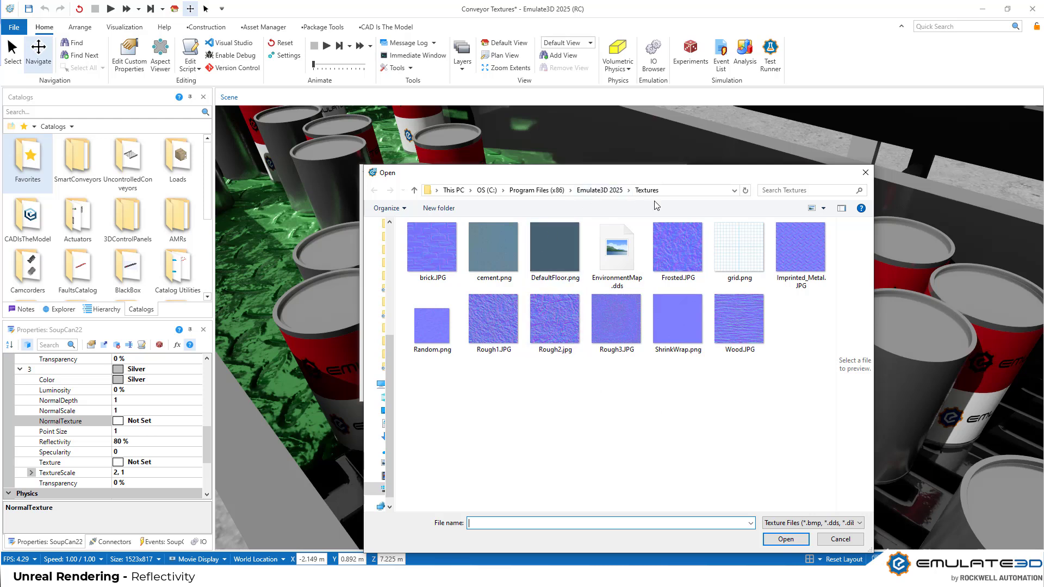
pyautogui.click(490, 323)
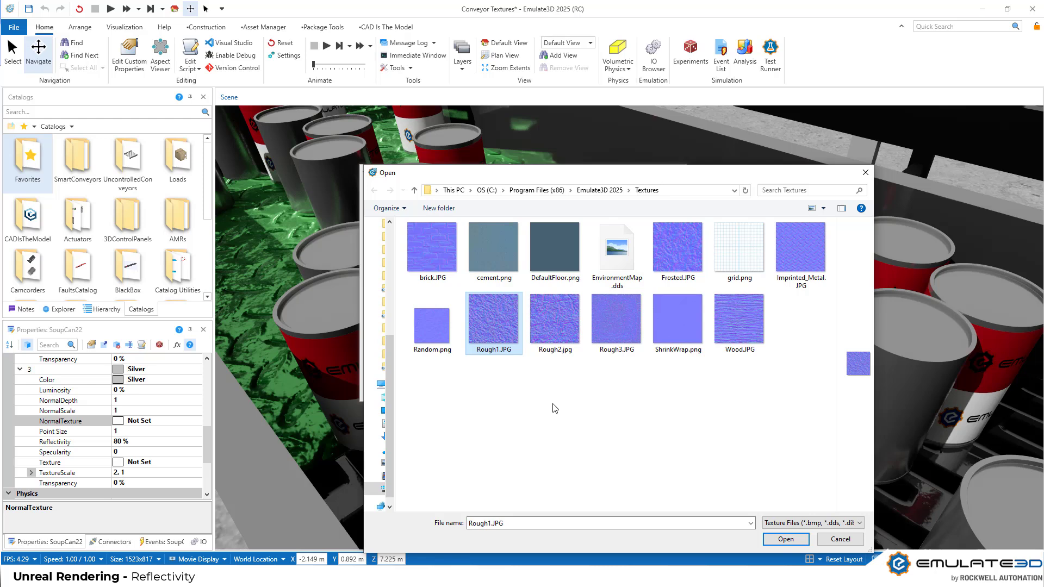
pyautogui.click(782, 540)
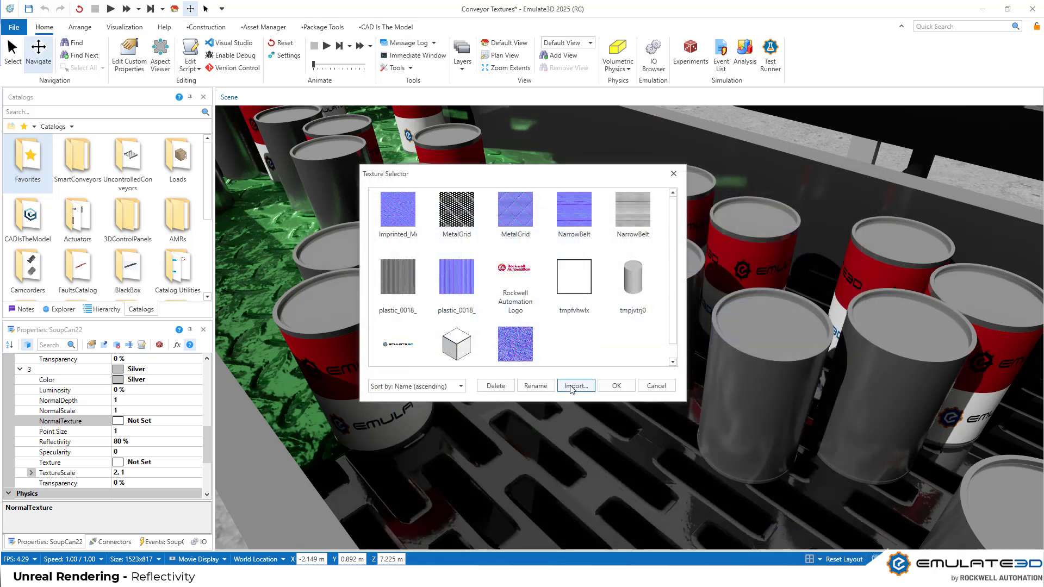
pyautogui.click(527, 341)
pyautogui.click(616, 385)
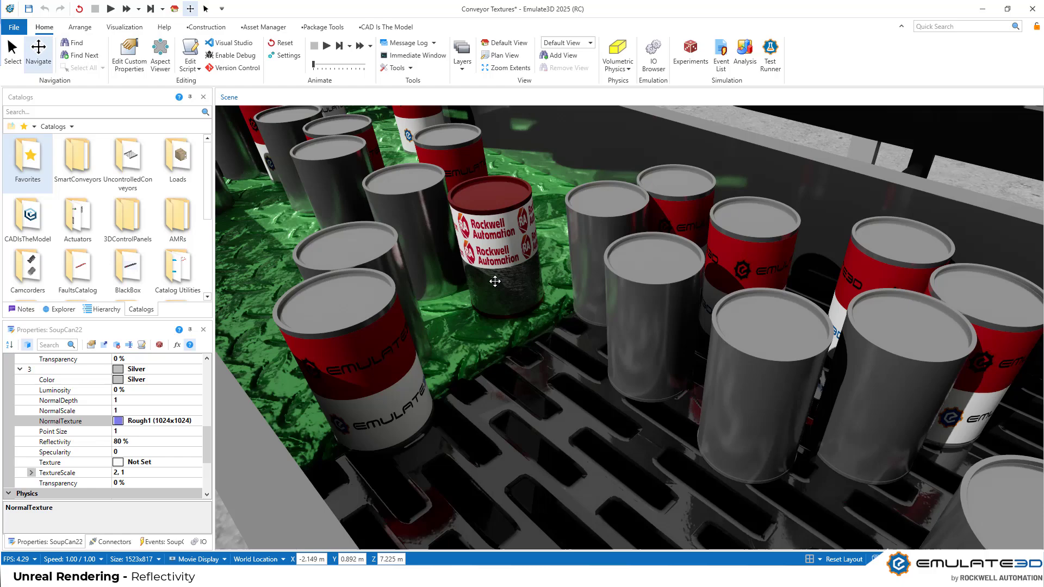
# Inspect the rough surface of the can's lower band up close and set material 3's reflectivity to 90 %
pyautogui.scroll(-5, 574, 292)
pyautogui.scroll(3, 620, 331)
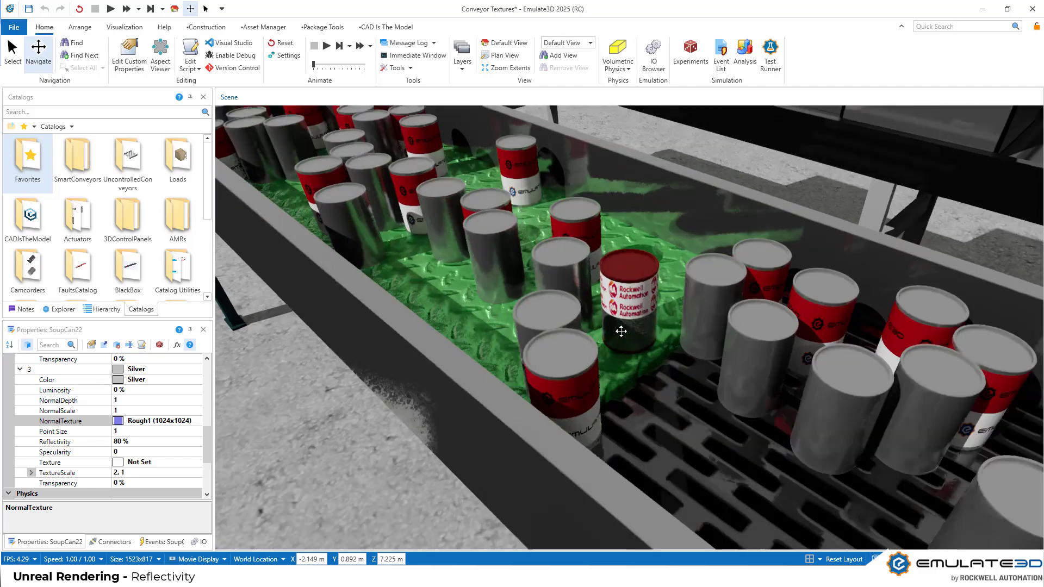
pyautogui.scroll(5, 621, 331)
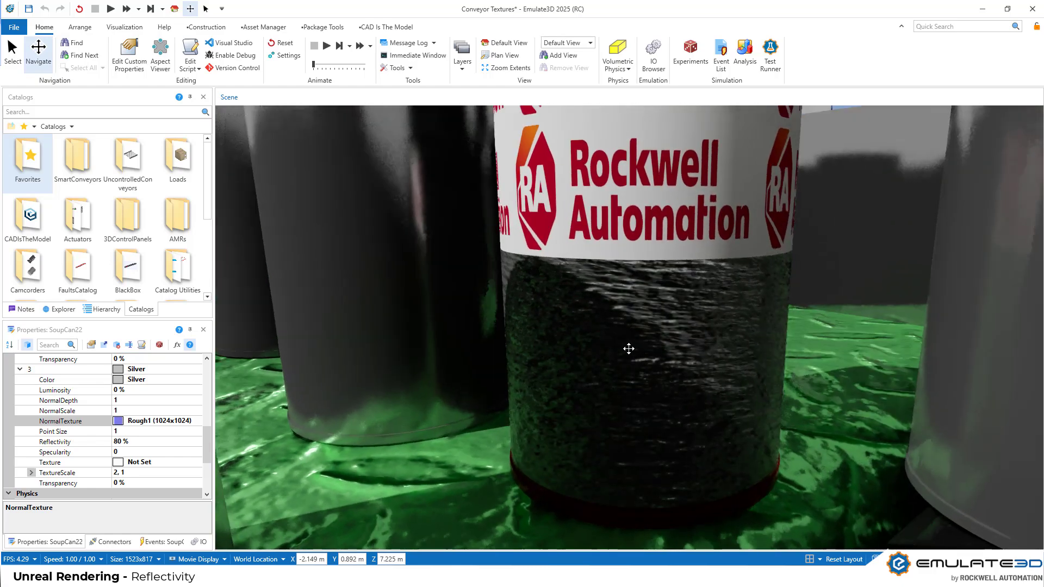
pyautogui.moveTo(628, 348); pyautogui.dragTo(609, 330, button='right')
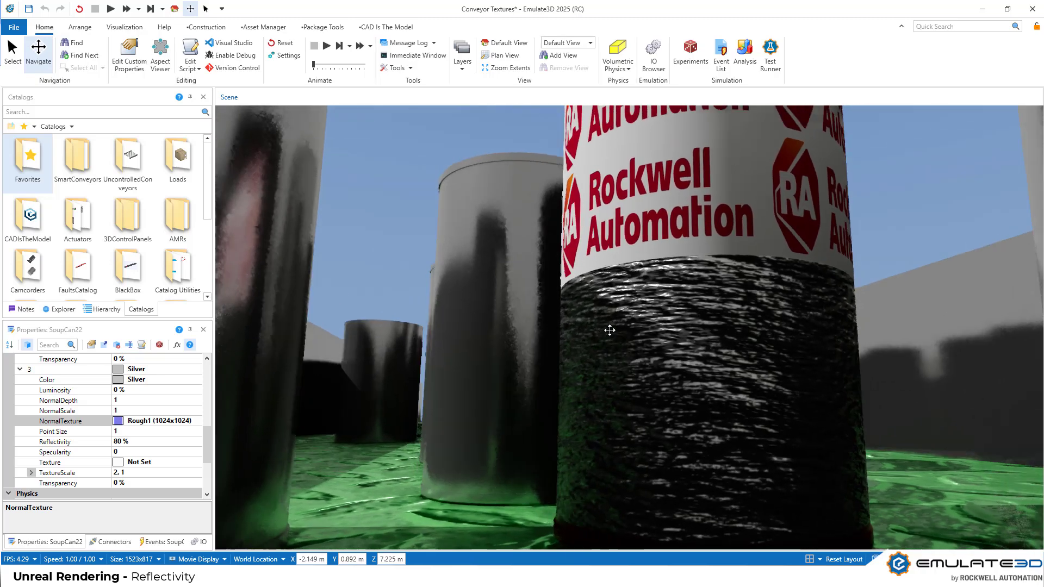
pyautogui.moveTo(610, 330); pyautogui.dragTo(628, 350)
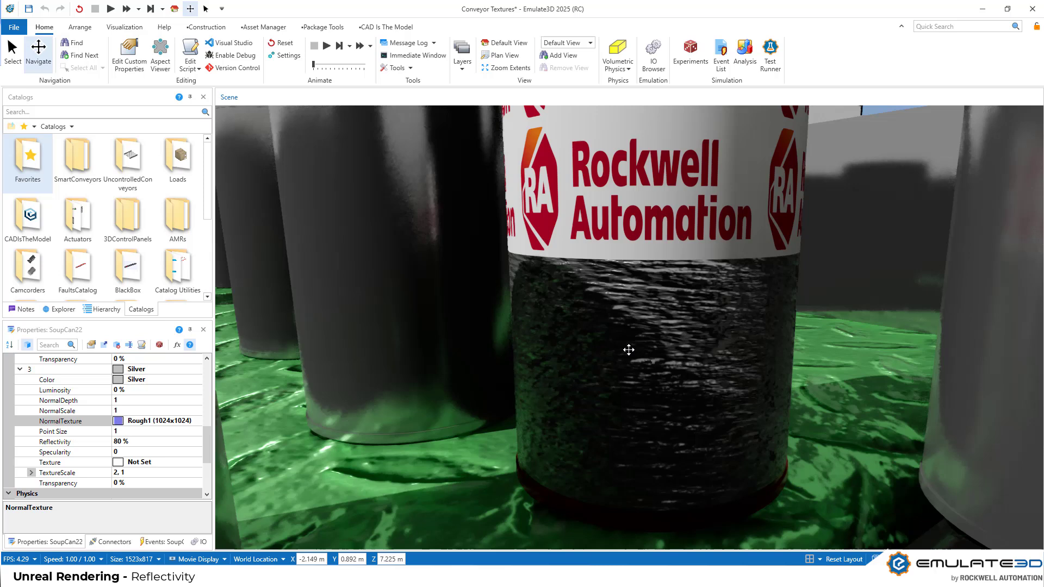
pyautogui.click(35, 442)
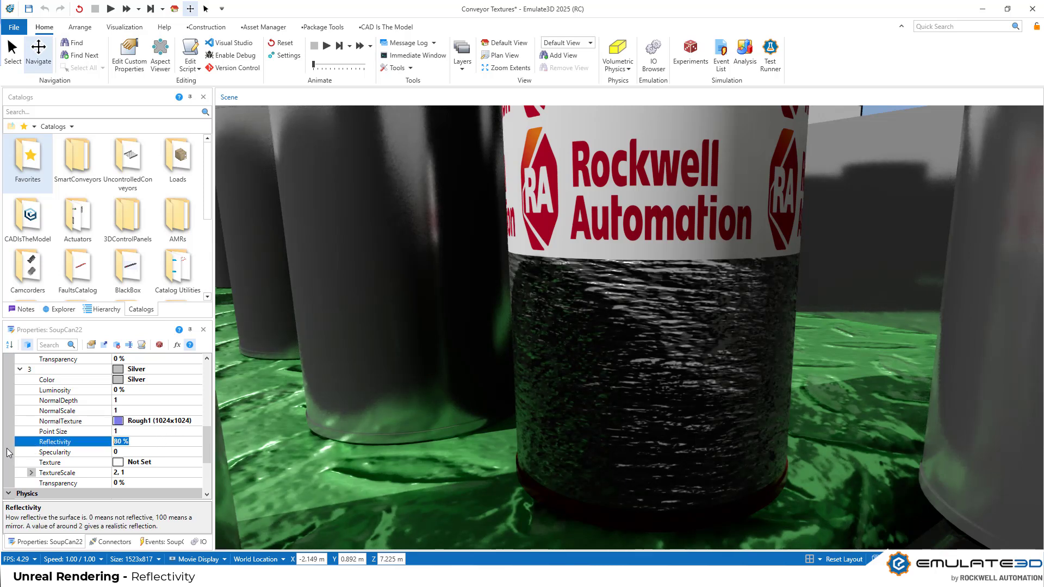
pyautogui.write('9')
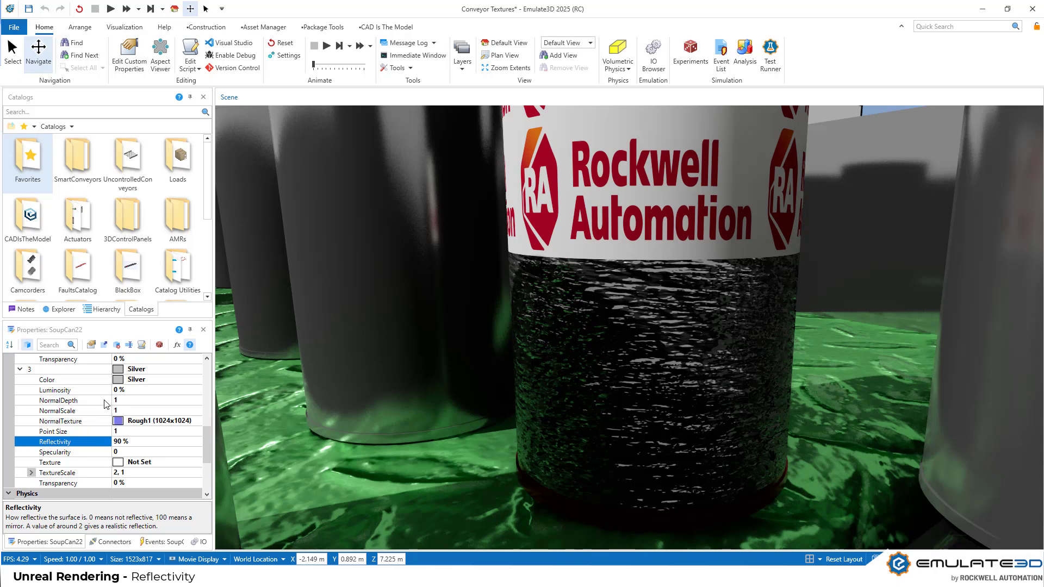
# Set the NormalDepth of the soup can's material 3 to 3
pyautogui.click(124, 400)
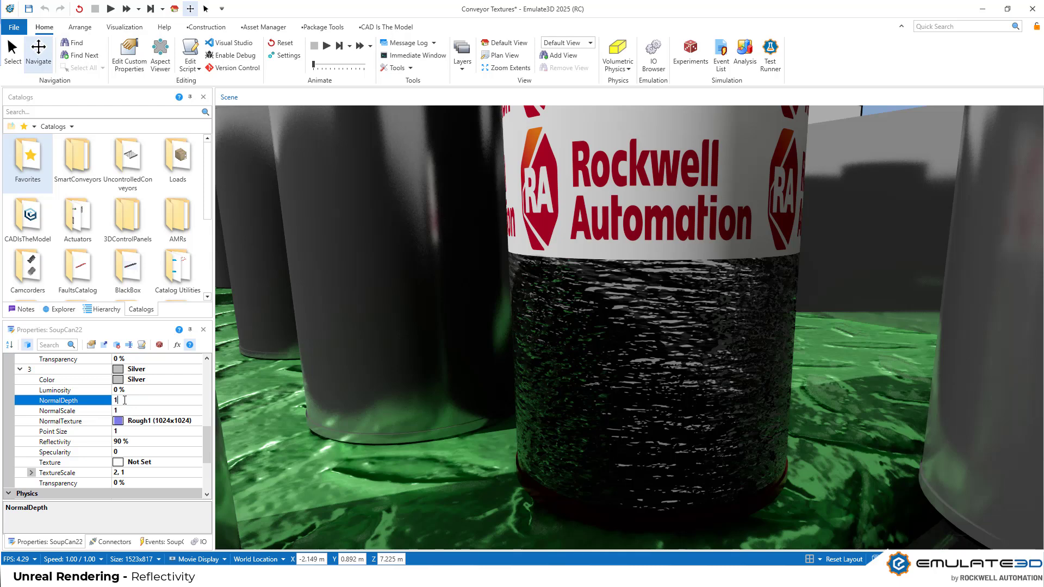
pyautogui.press('BackSpace')
pyautogui.write('3')
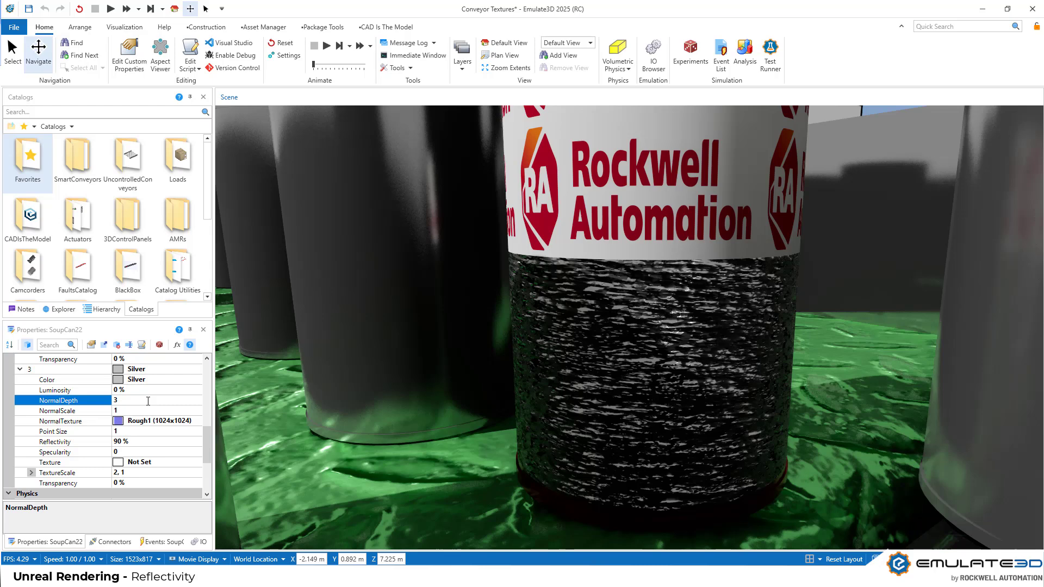
pyautogui.press('Home')
pyautogui.write('-')
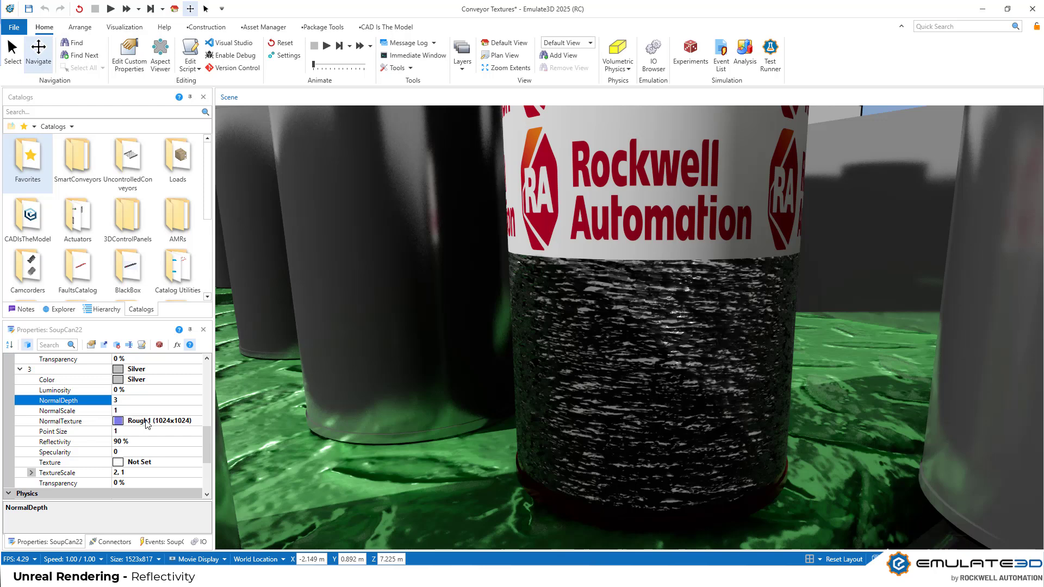
# Pull back from the soup can to show the conveyors and save the model
pyautogui.scroll(-5, 499, 396)
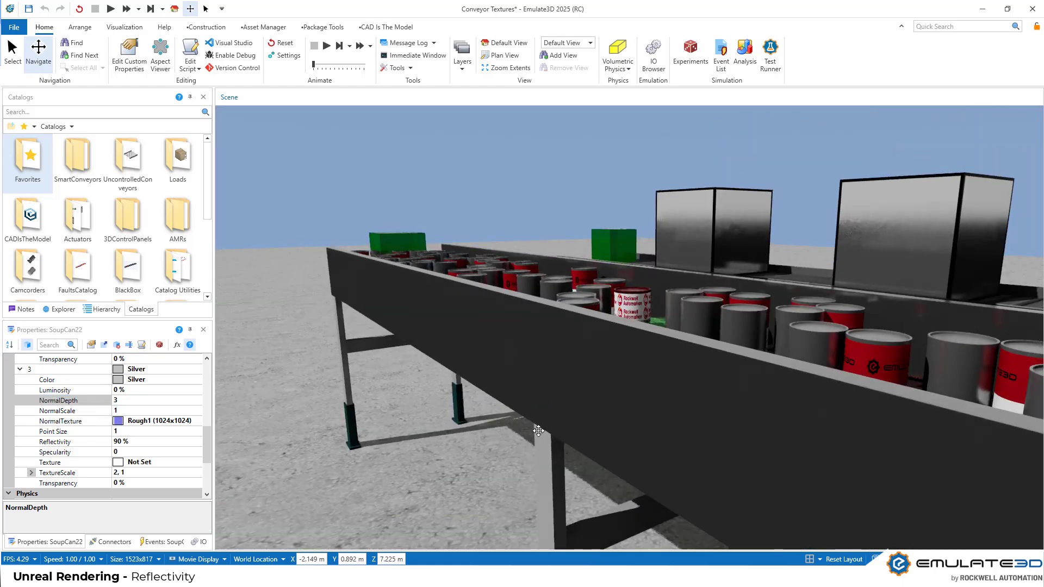
pyautogui.moveTo(509, 396); pyautogui.dragTo(603, 396, button='right')
pyautogui.scroll(-3, 561, 440)
pyautogui.hotkey('ctrl', 's')
# Place an Uncontrolled Straight Belt from the UncontrolledConveyors catalog on the open floor in front of the soup can conveyor
pyautogui.scroll(-2, 603, 397)
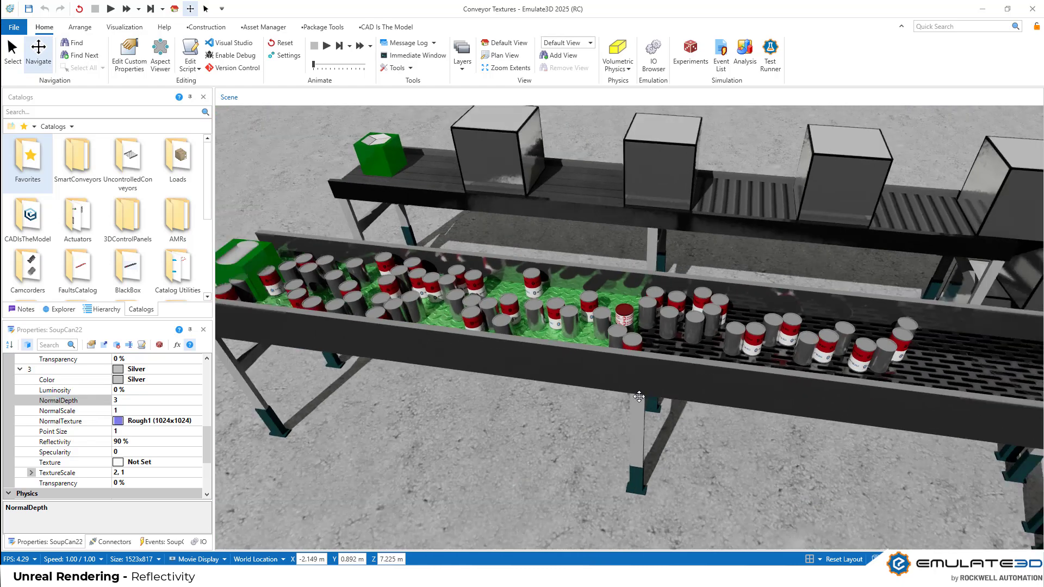
pyautogui.moveTo(655, 408); pyautogui.dragTo(634, 330)
pyautogui.click(729, 461)
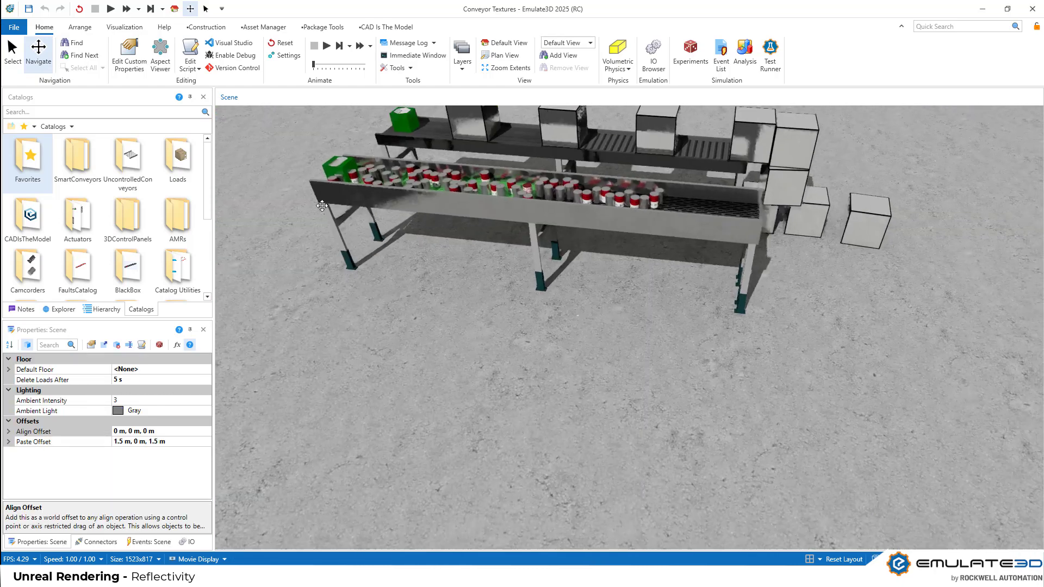
pyautogui.doubleClick(116, 170)
pyautogui.doubleClick(37, 165)
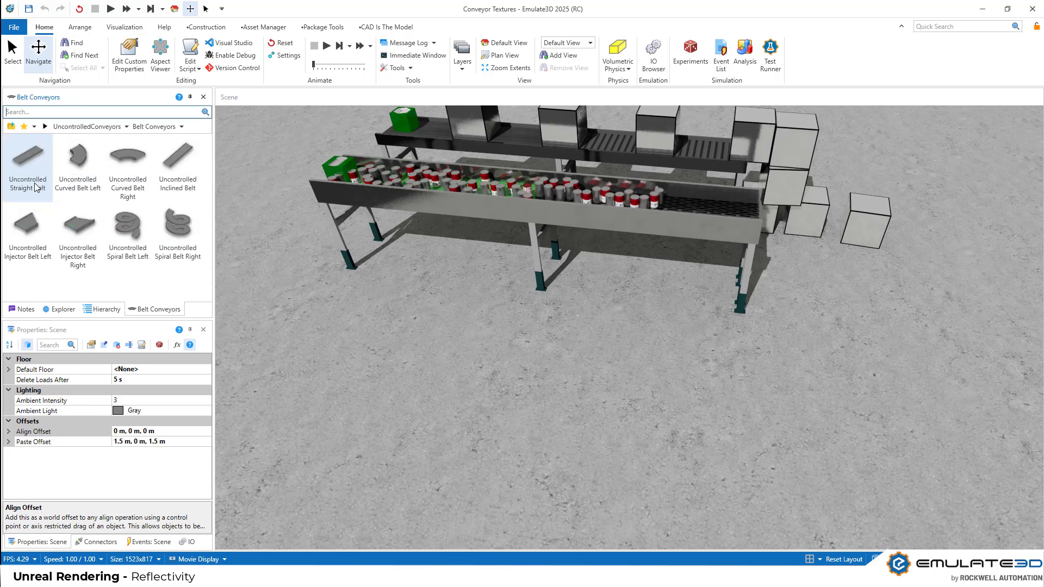
pyautogui.moveTo(462, 290); pyautogui.dragTo(629, 337)
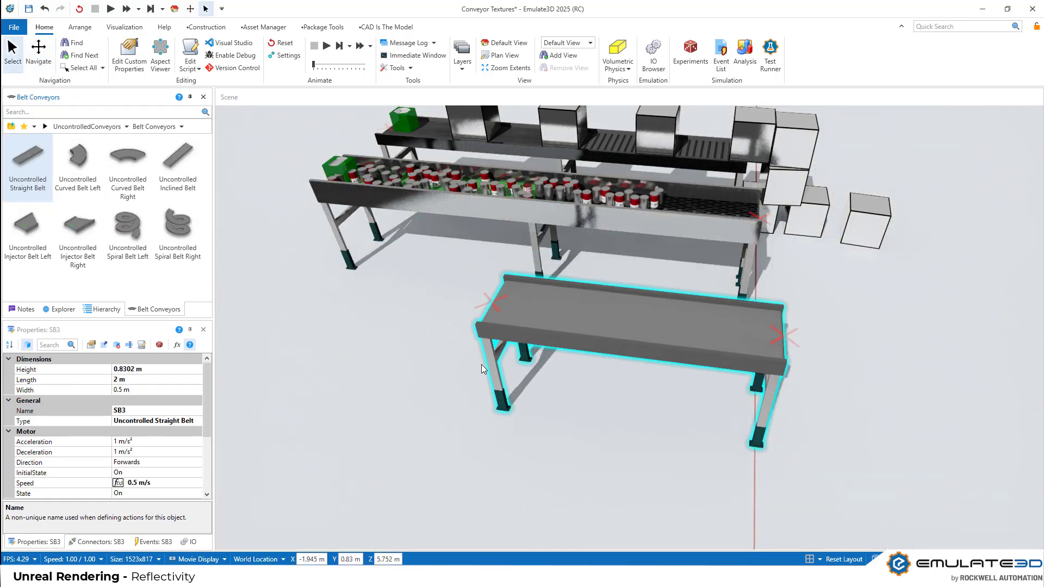
# Filter the new belt's properties by "sur" and expand its Surface Material settings
pyautogui.click(52, 349)
pyautogui.write('sur')
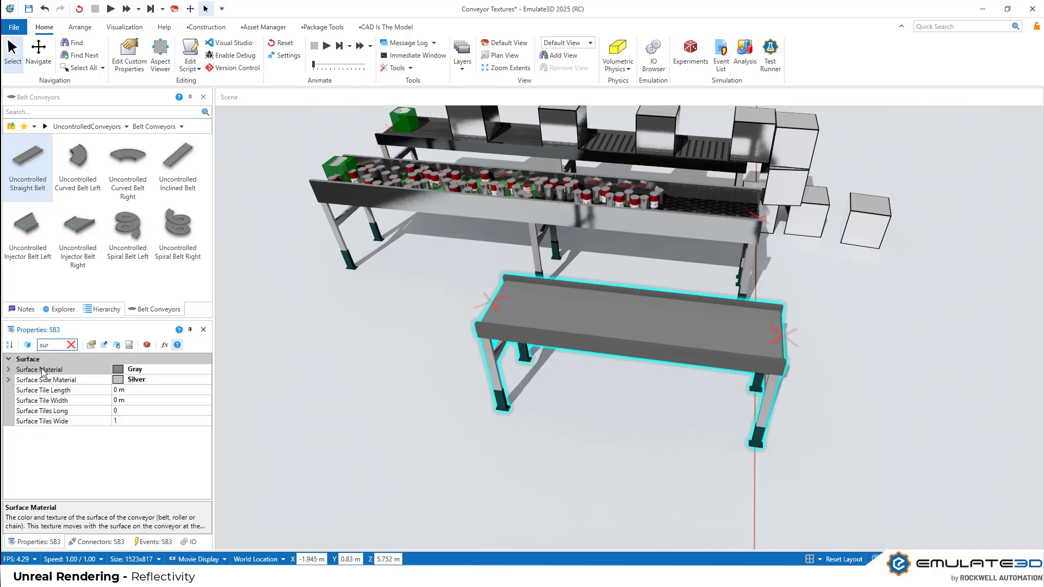
pyautogui.click(21, 372)
pyautogui.click(9, 370)
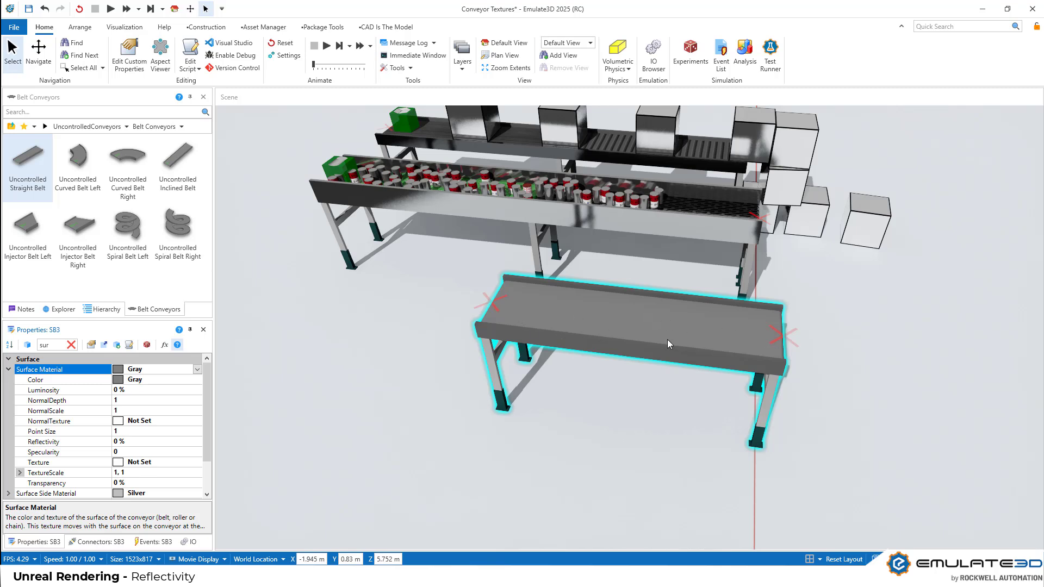
# Assign the blue MetalGrid normal map as the NormalTexture of the new belt's Surface Material
pyautogui.click(195, 462)
pyautogui.click(199, 423)
pyautogui.click(197, 421)
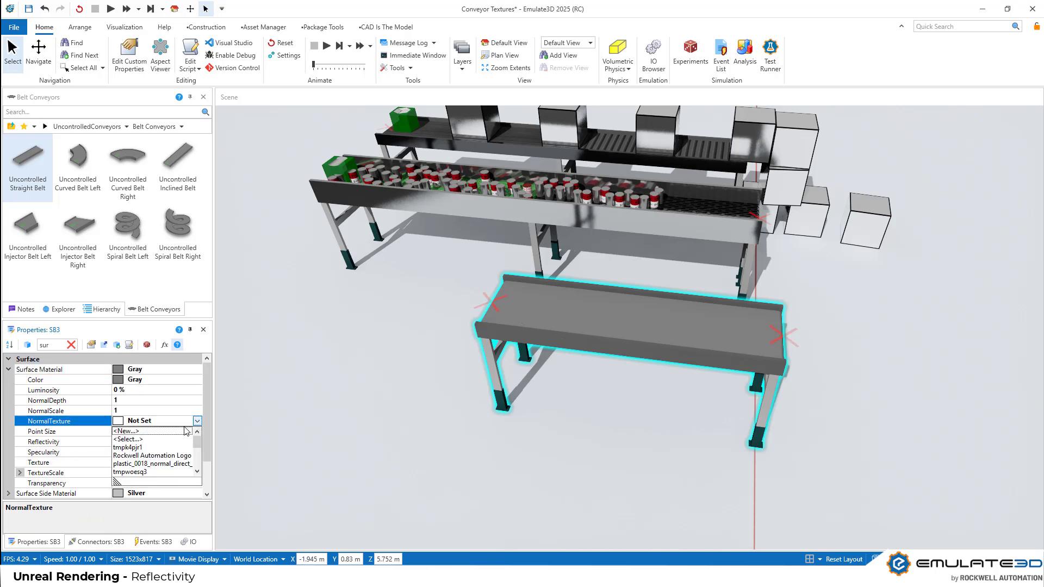
pyautogui.click(154, 441)
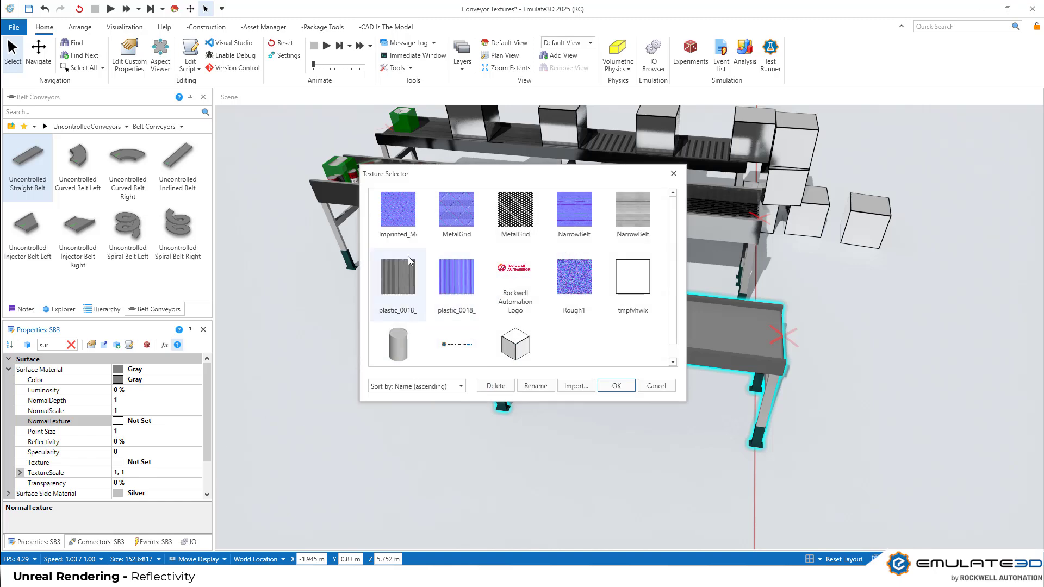
pyautogui.click(479, 198)
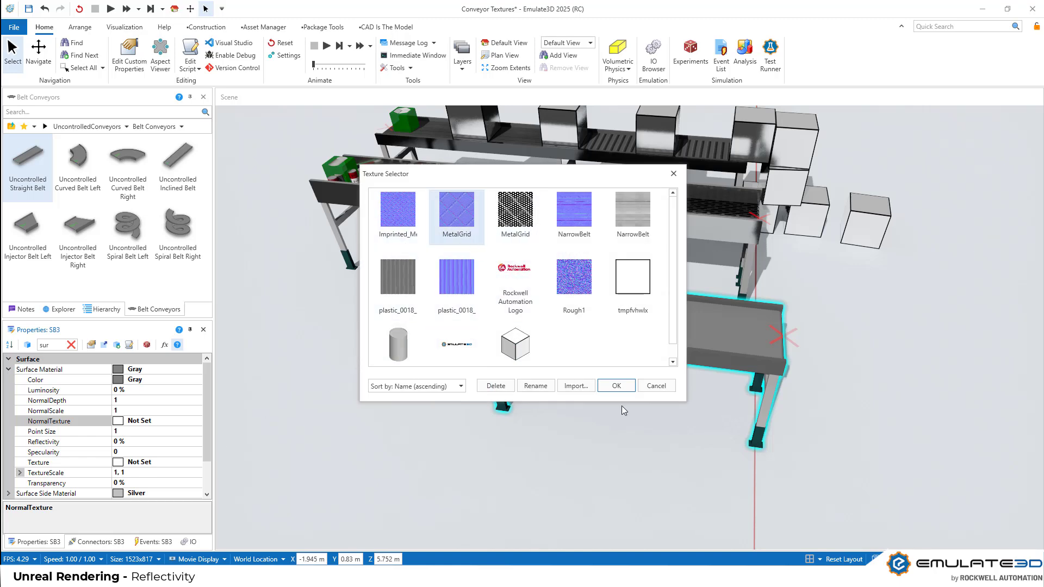
pyautogui.click(616, 386)
pyautogui.scroll(-5, 589, 397)
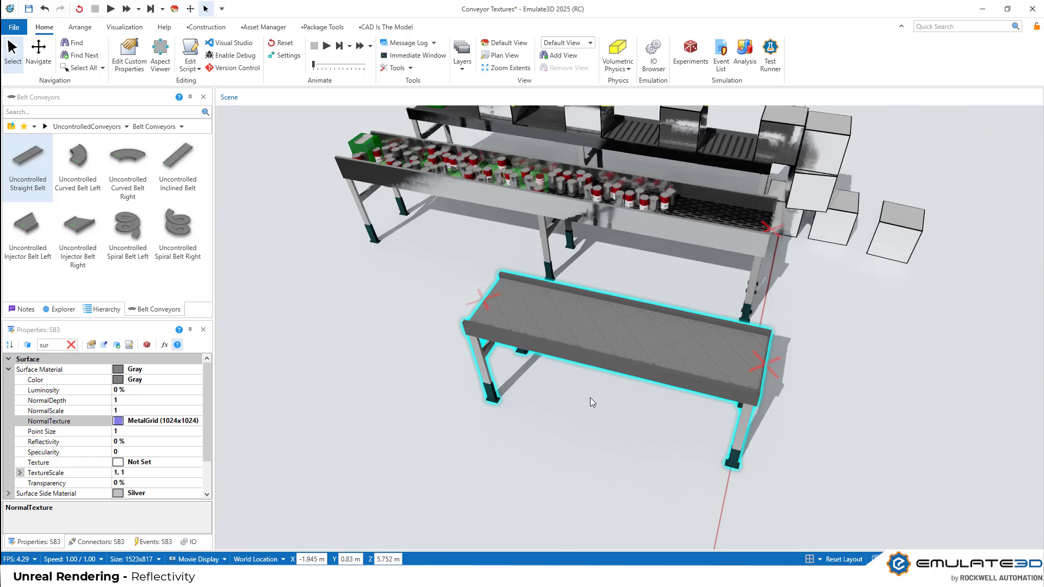
# Set the reflectivity of the new belt's Surface Material to 70 %, and raise it to 80 %
pyautogui.scroll(4, 579, 390)
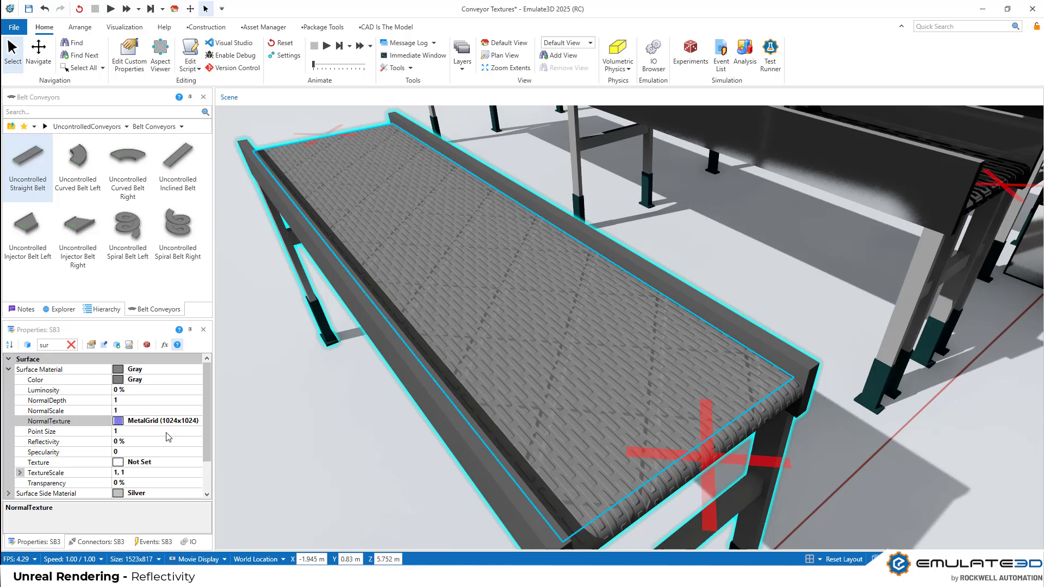
pyautogui.click(124, 441)
pyautogui.write('7')
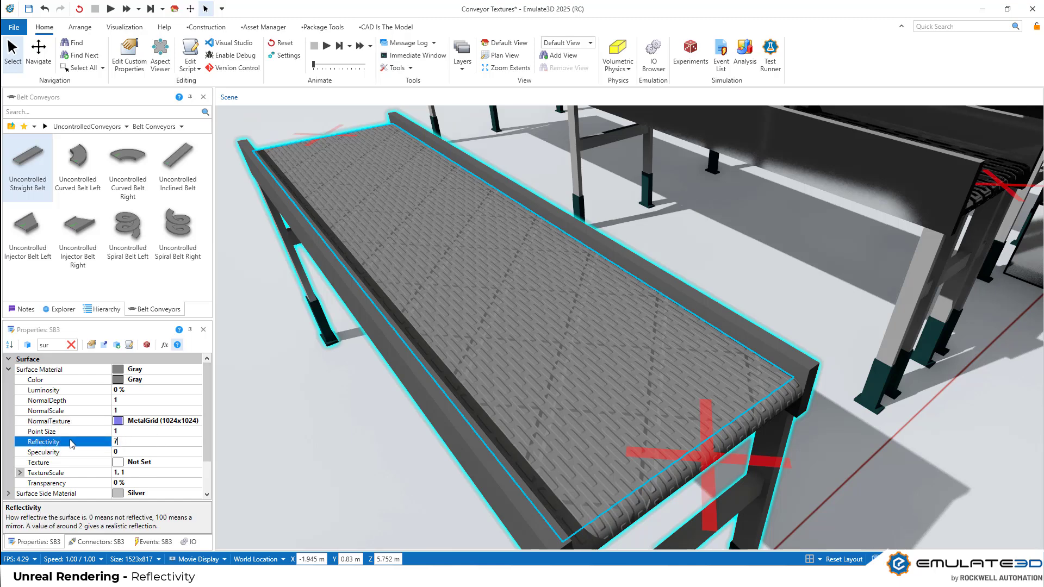
pyautogui.write('0')
pyautogui.press('Return')
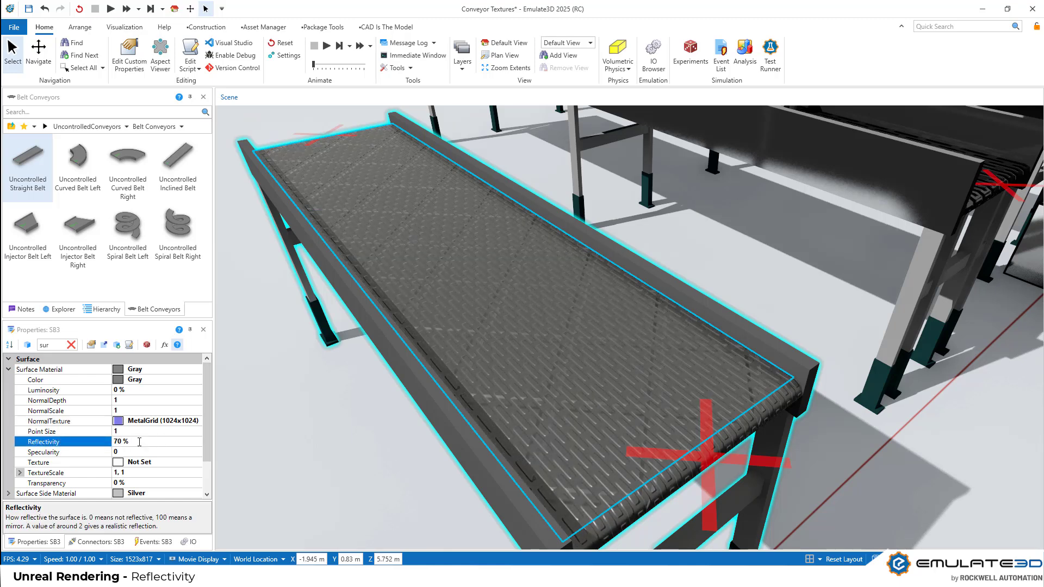
pyautogui.write('80')
pyautogui.press('Return')
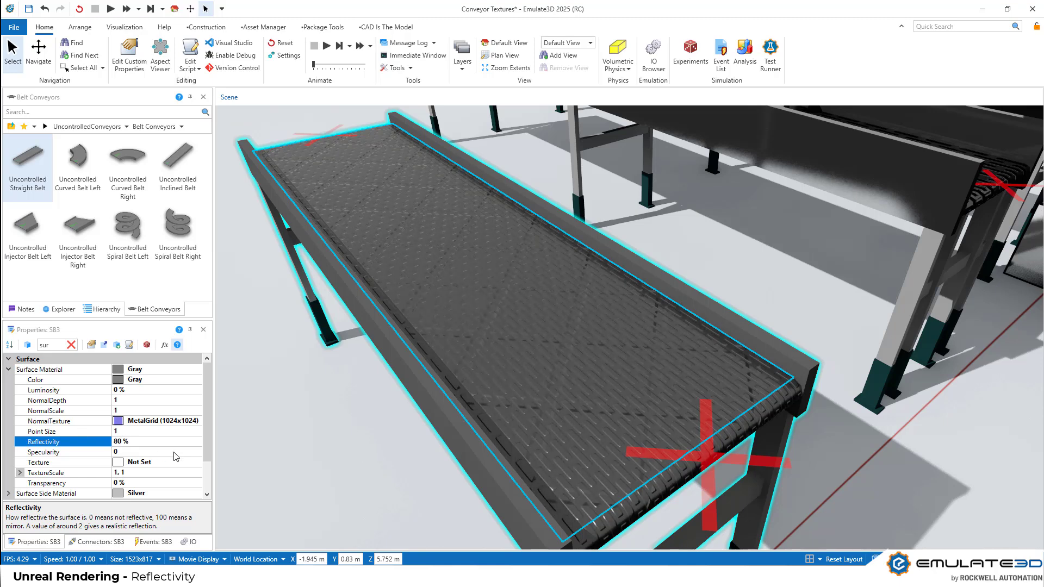
# Assign the black-and-white MetalGrid image as the Texture of the new belt's Surface Material
pyautogui.click(176, 462)
pyautogui.click(197, 462)
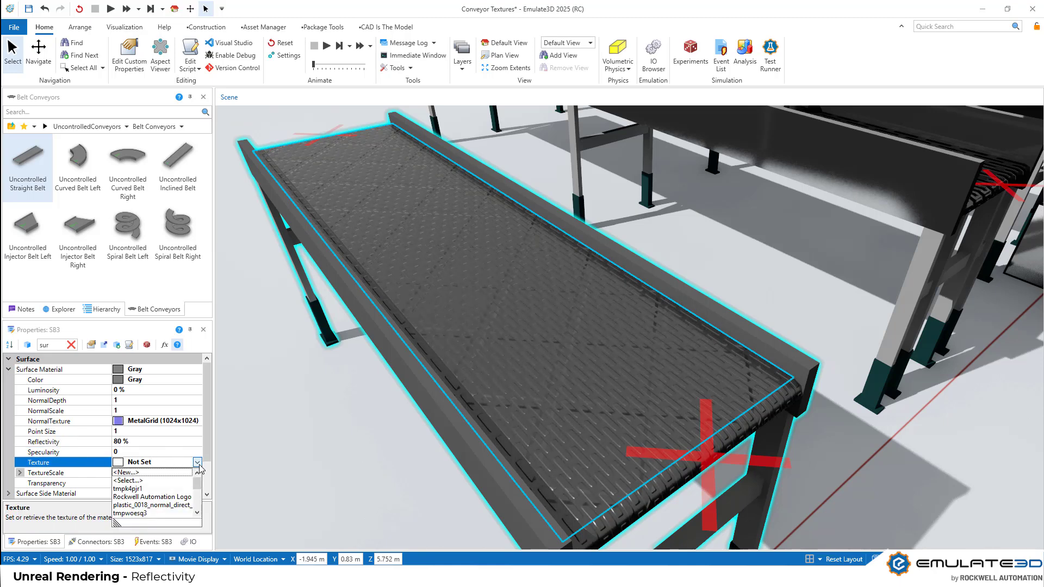
pyautogui.click(161, 480)
pyautogui.click(515, 218)
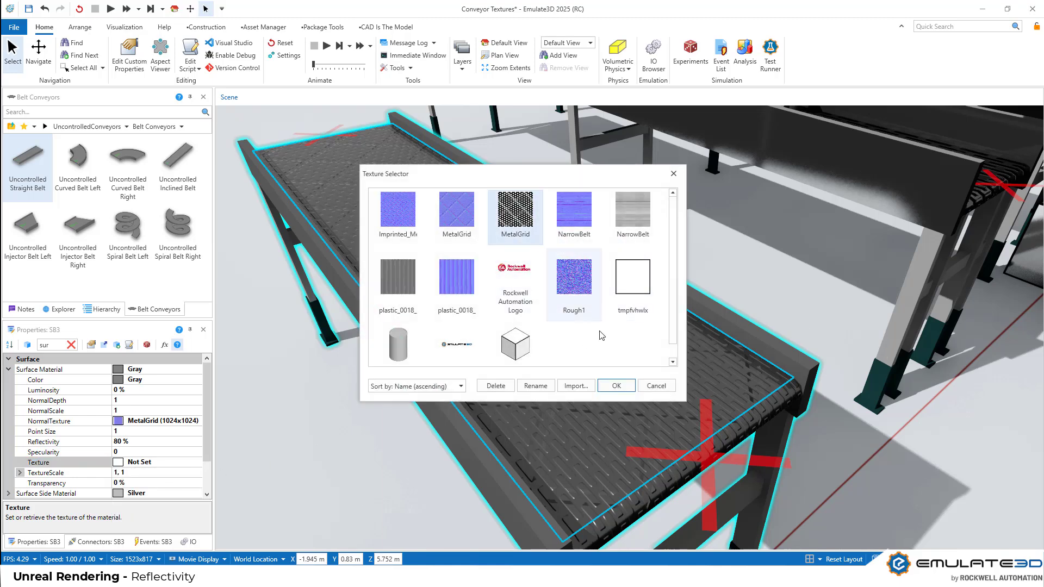
pyautogui.click(610, 386)
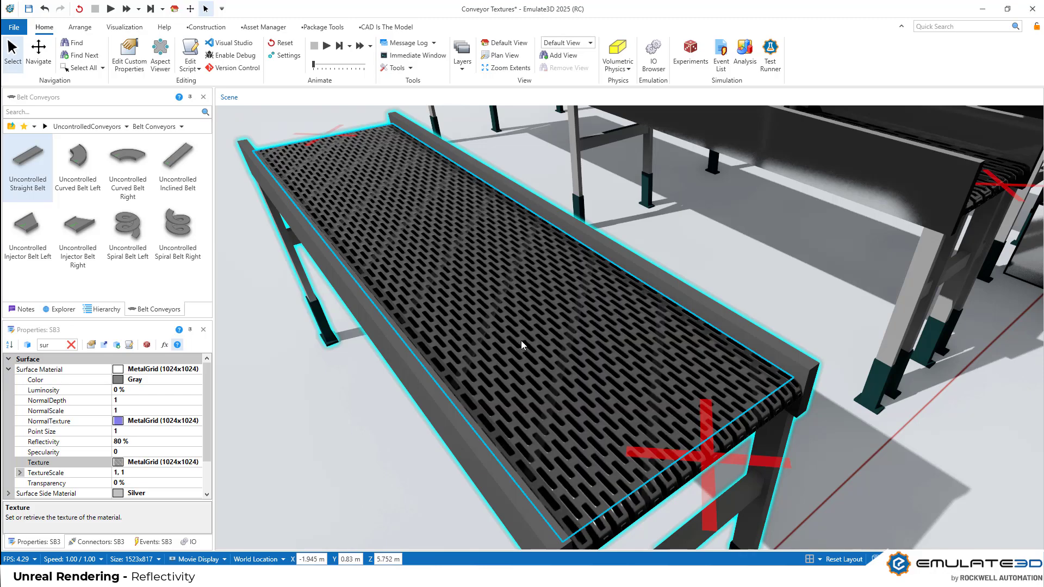
pyautogui.moveTo(521, 341); pyautogui.dragTo(559, 361, button='middle')
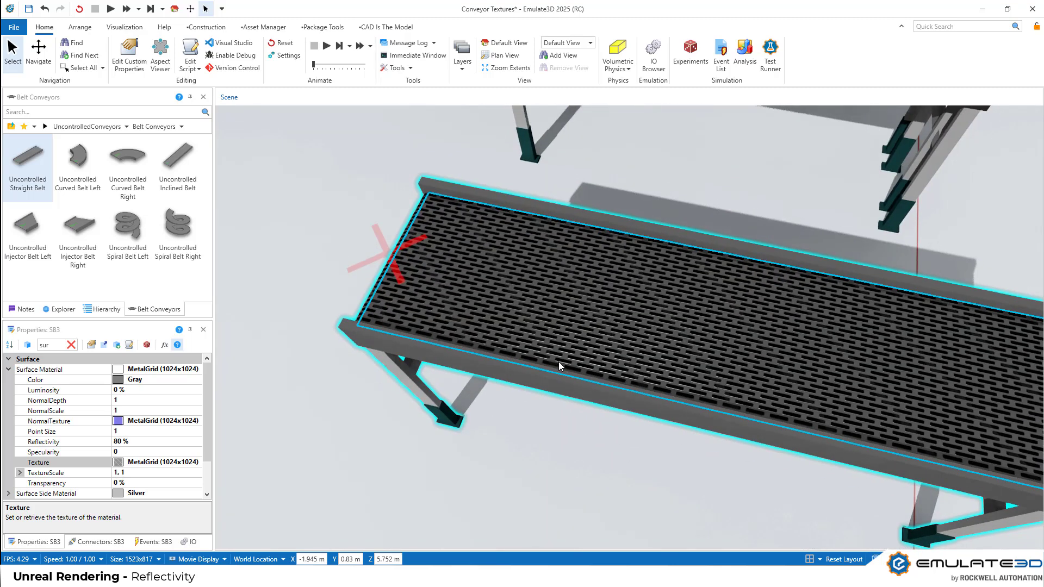
# Place a Random Cardboard Box Creator from the Loads catalog's Cardboard Boxes folder at the start of the new belt
pyautogui.click(12, 128)
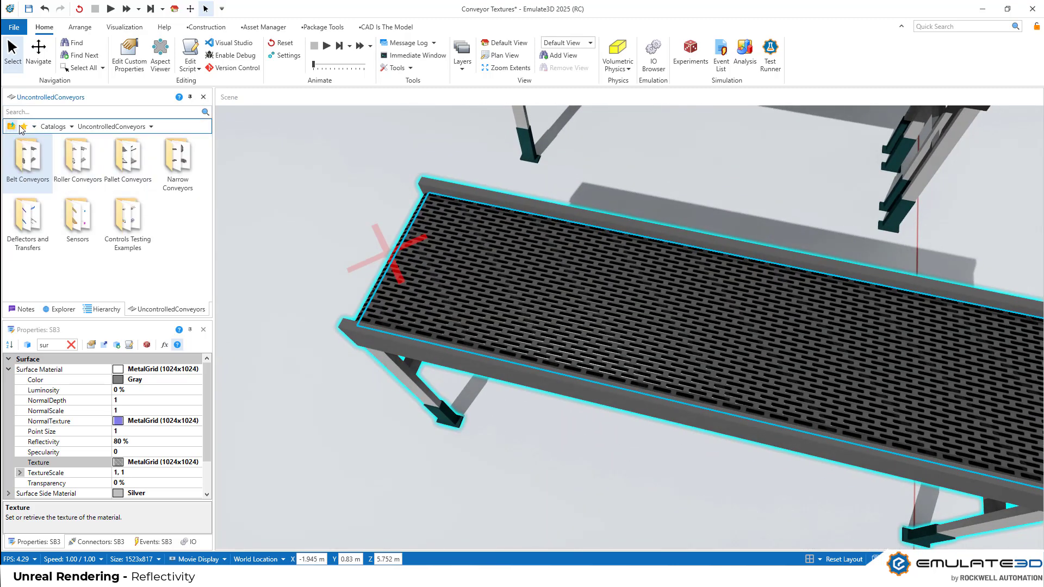
pyautogui.click(12, 126)
pyautogui.doubleClick(177, 160)
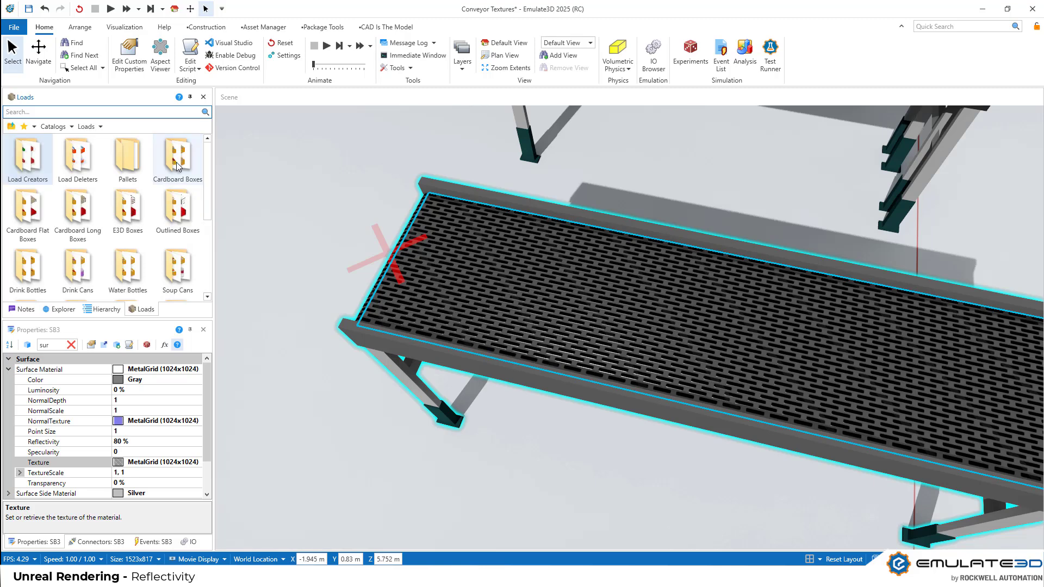
pyautogui.doubleClick(177, 161)
pyautogui.moveTo(78, 160); pyautogui.dragTo(463, 282)
pyautogui.moveTo(610, 406); pyautogui.dragTo(591, 403, button='right')
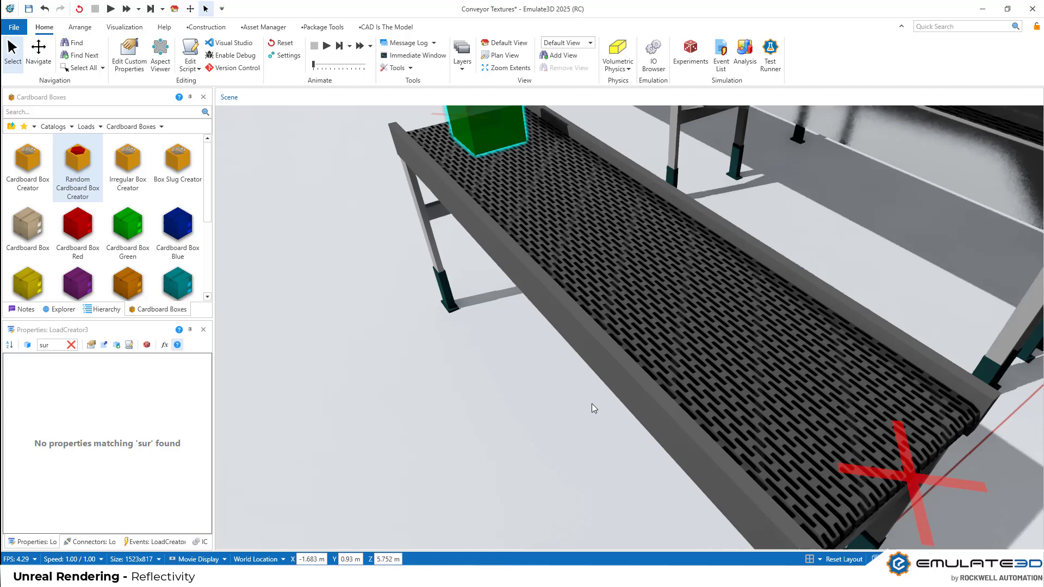
# Run the model briefly, stop it with boxes on the new belt, and examine the slotted belt surface up close
pyautogui.click(326, 46)
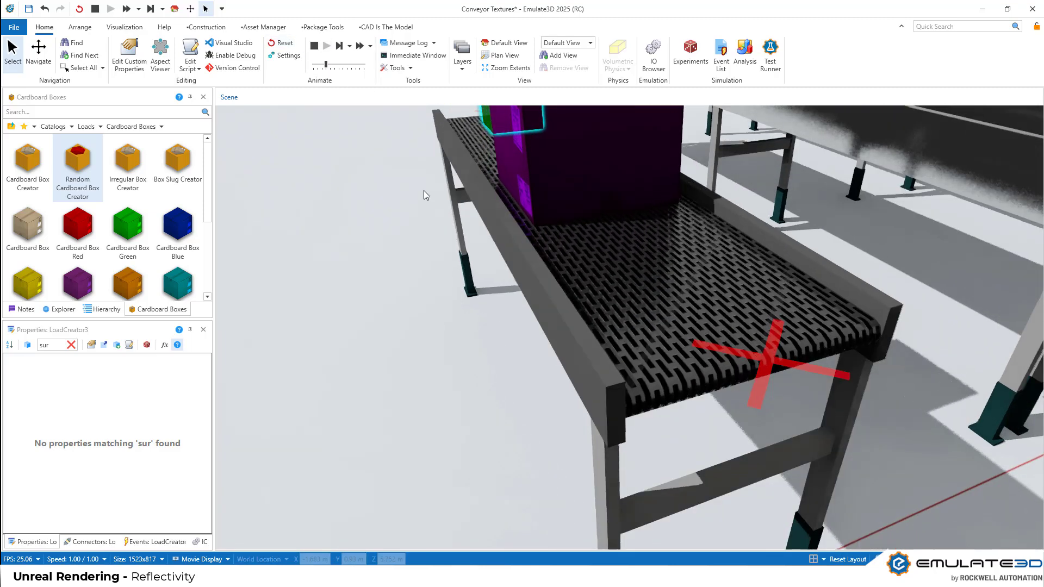
pyautogui.click(314, 46)
pyautogui.scroll(5, 560, 274)
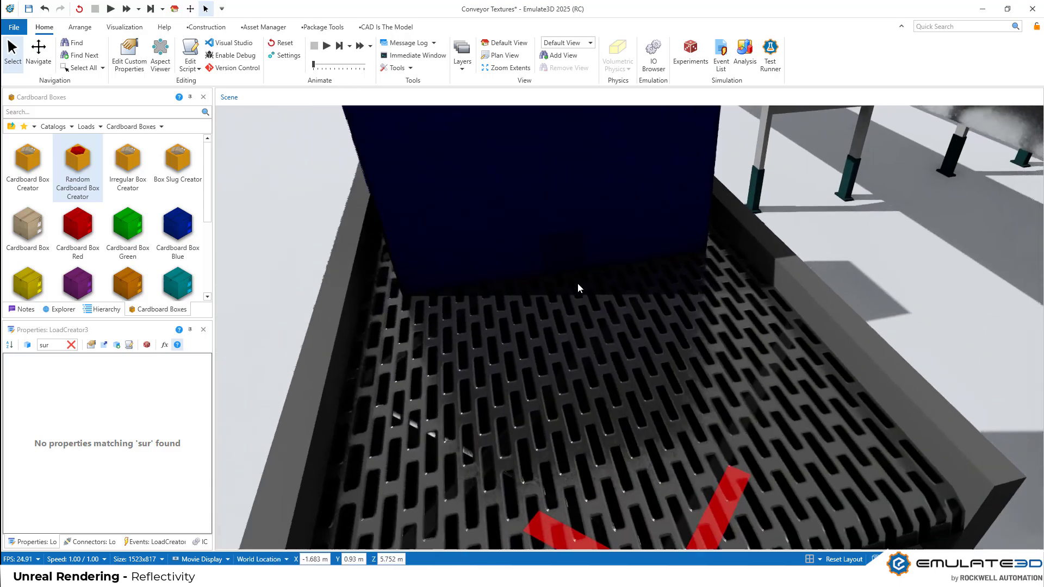
pyautogui.moveTo(578, 284); pyautogui.dragTo(624, 302, button='middle')
pyautogui.scroll(2, 624, 297)
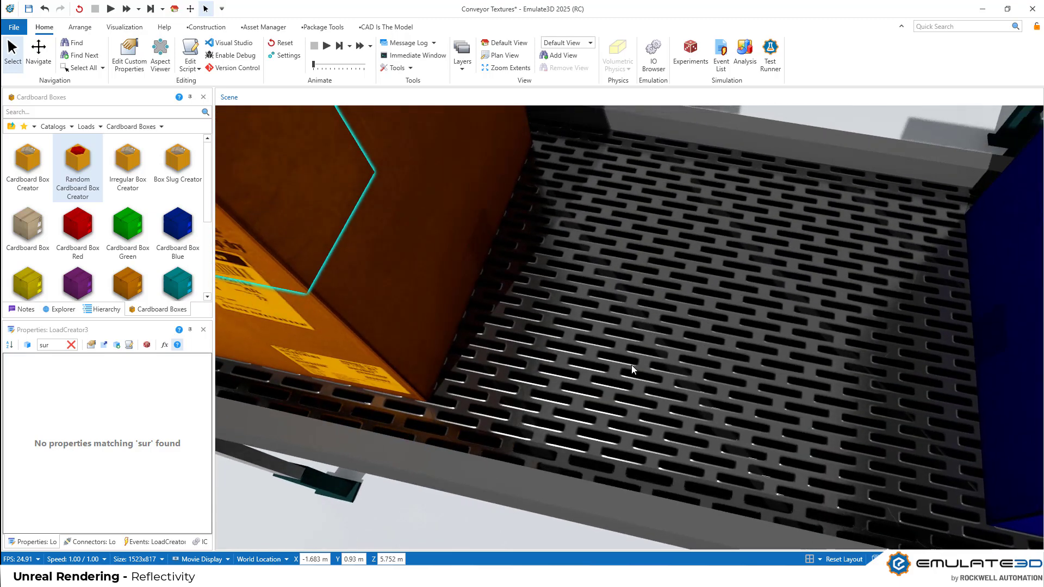
pyautogui.scroll(-5, 631, 365)
pyautogui.moveTo(642, 348); pyautogui.dragTo(674, 356, button='middle')
# Delete the new straight belt from under the cardboard boxes
pyautogui.click(772, 300)
pyautogui.press('Delete')
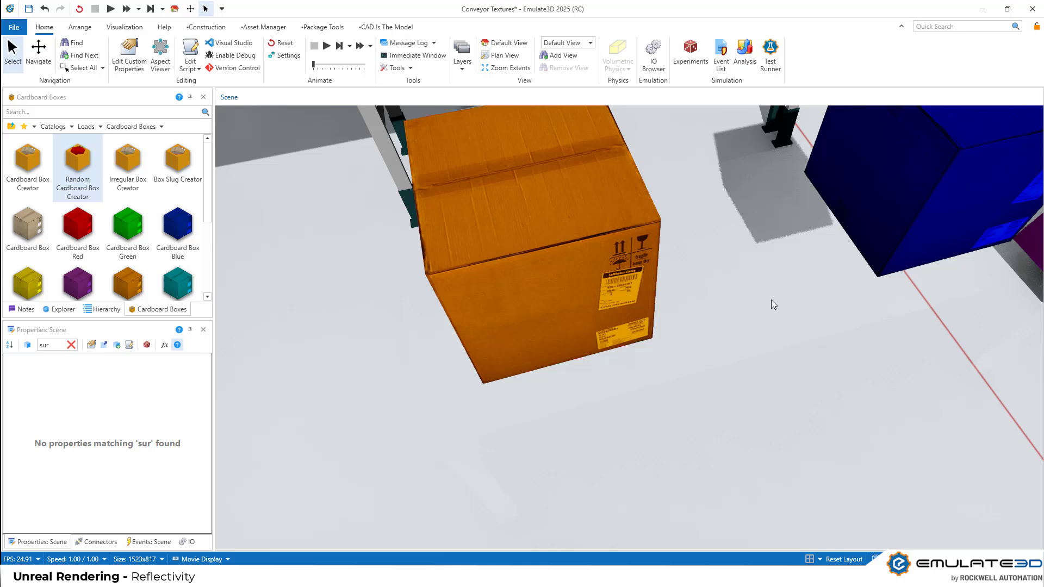
pyautogui.scroll(-4, 770, 299)
pyautogui.moveTo(753, 317)
pyautogui.mouseDown(button='middle')
pyautogui.moveTo(731, 308)
pyautogui.moveTo(745, 301)
pyautogui.mouseUp(button='middle')
pyautogui.scroll(-3, 733, 308)
pyautogui.scroll(2, 735, 309)
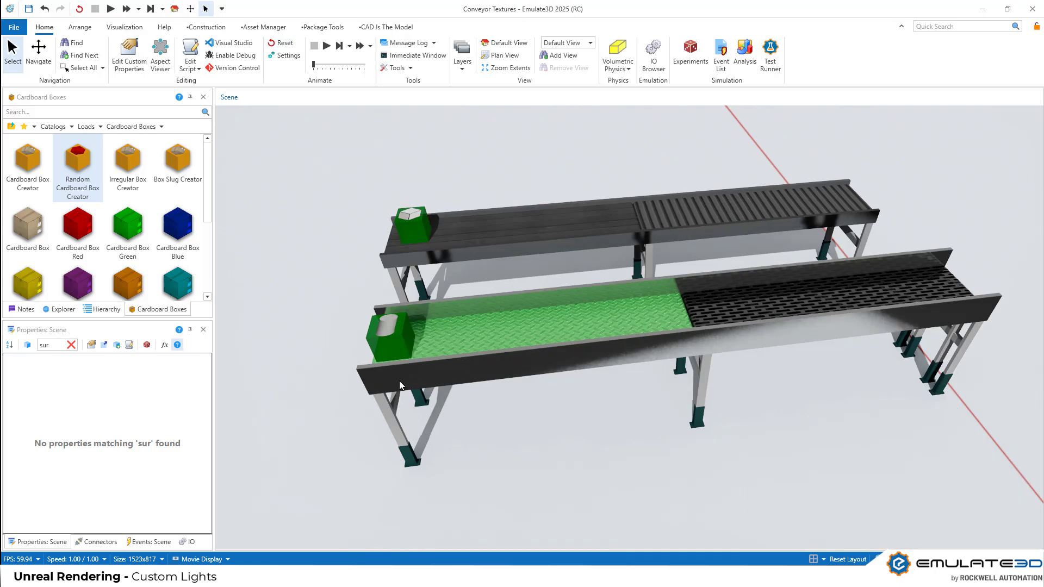
# Clear the property filter, show the lights in the scene and select the directional light near the conveyors' load creators
pyautogui.click(71, 345)
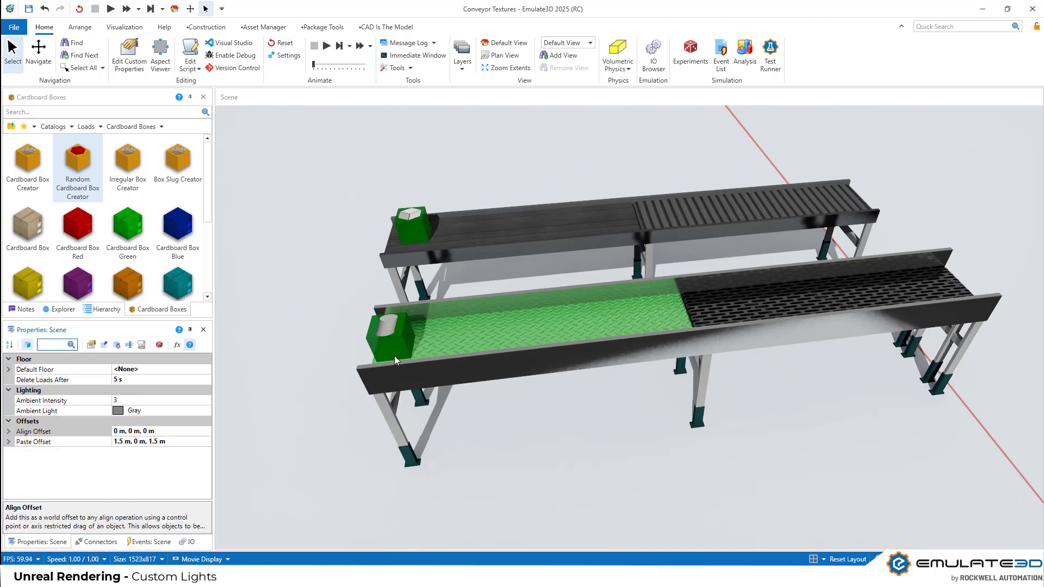
pyautogui.click(117, 30)
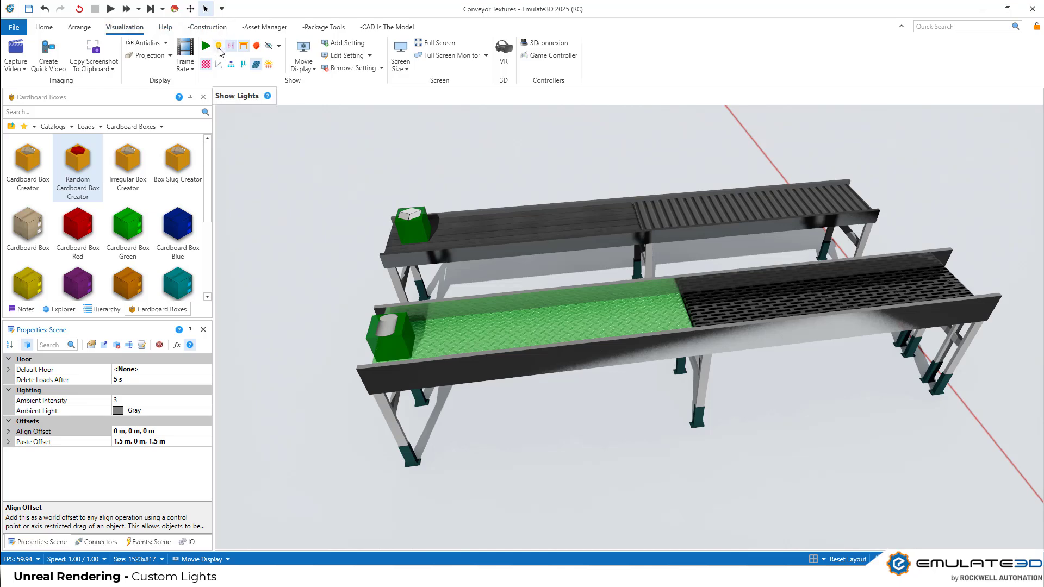
pyautogui.click(218, 48)
pyautogui.scroll(-2, 412, 276)
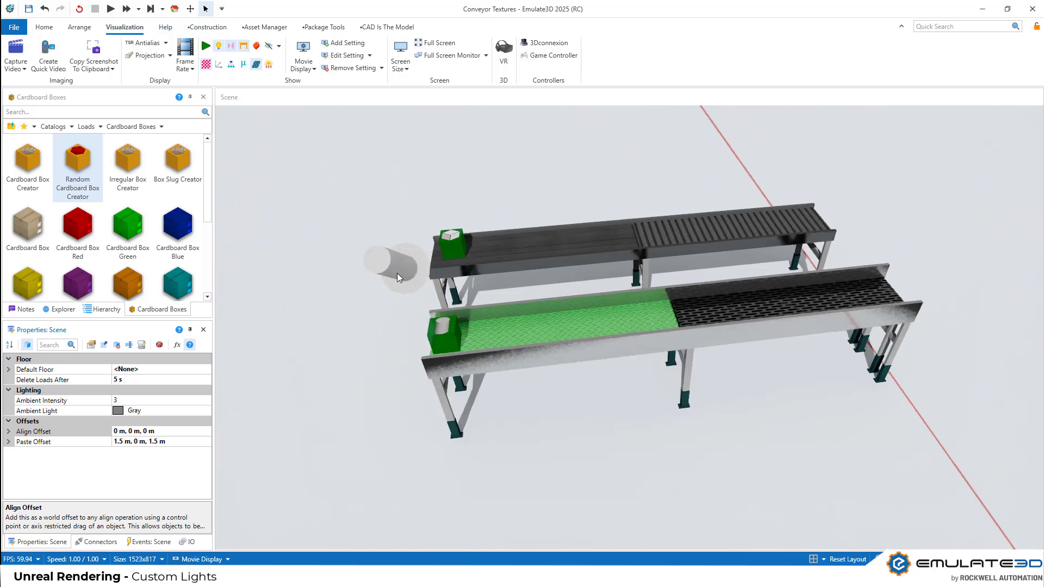
pyautogui.click(396, 273)
# Move the directional light to about -2.67, 2.57, 5.48 m beside the near conveyor's green end and rotate it to shine toward the conveyors' far ends
pyautogui.moveTo(566, 477); pyautogui.dragTo(545, 481, button='right')
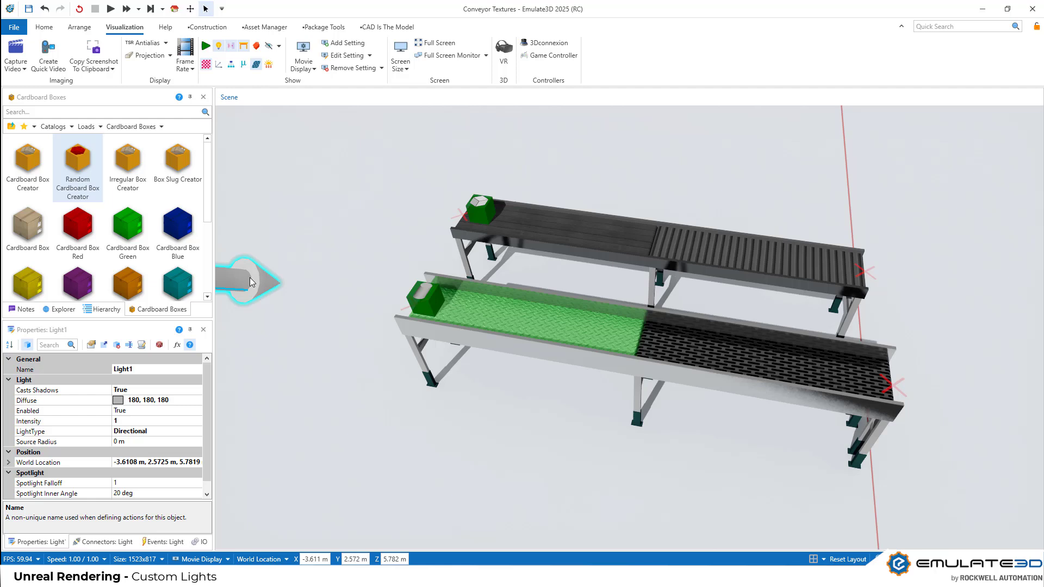
pyautogui.moveTo(249, 277); pyautogui.dragTo(413, 368)
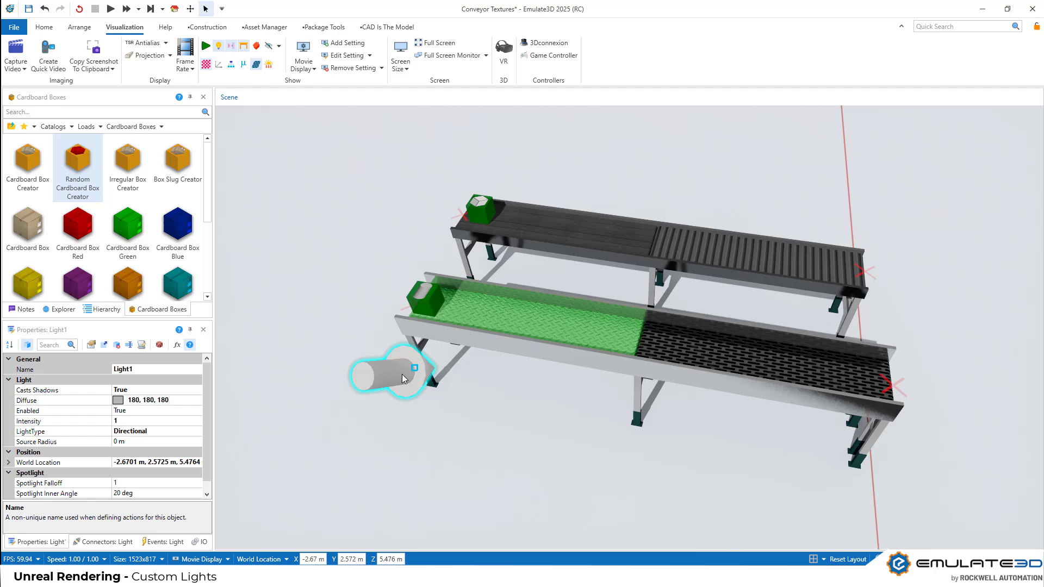
pyautogui.moveTo(396, 379)
pyautogui.mouseDown()
pyautogui.moveTo(400, 396)
pyautogui.moveTo(466, 396)
pyautogui.mouseUp()
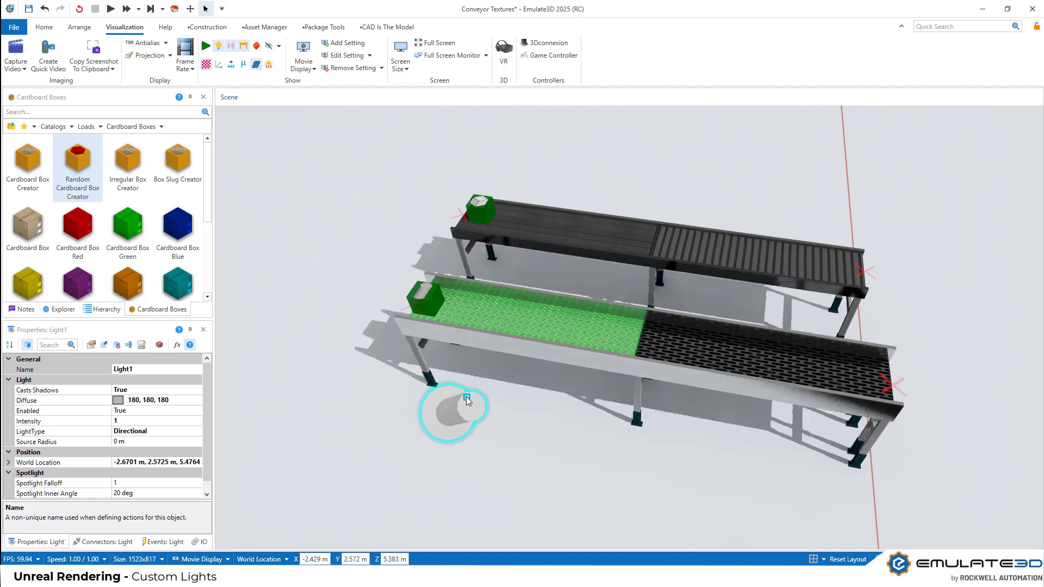
pyautogui.scroll(-8, 465, 396)
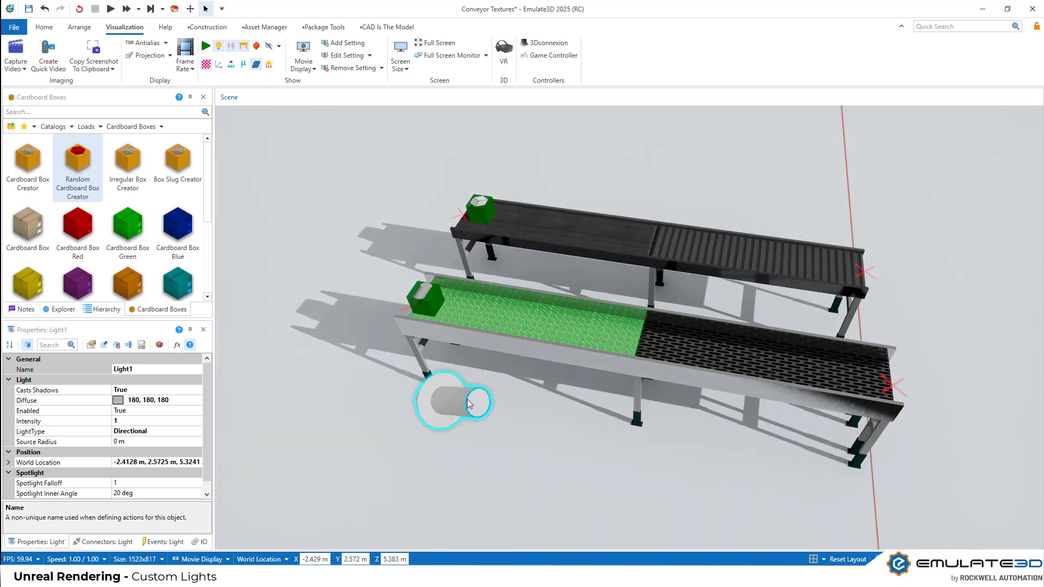
pyautogui.moveTo(468, 399); pyautogui.dragTo(375, 400)
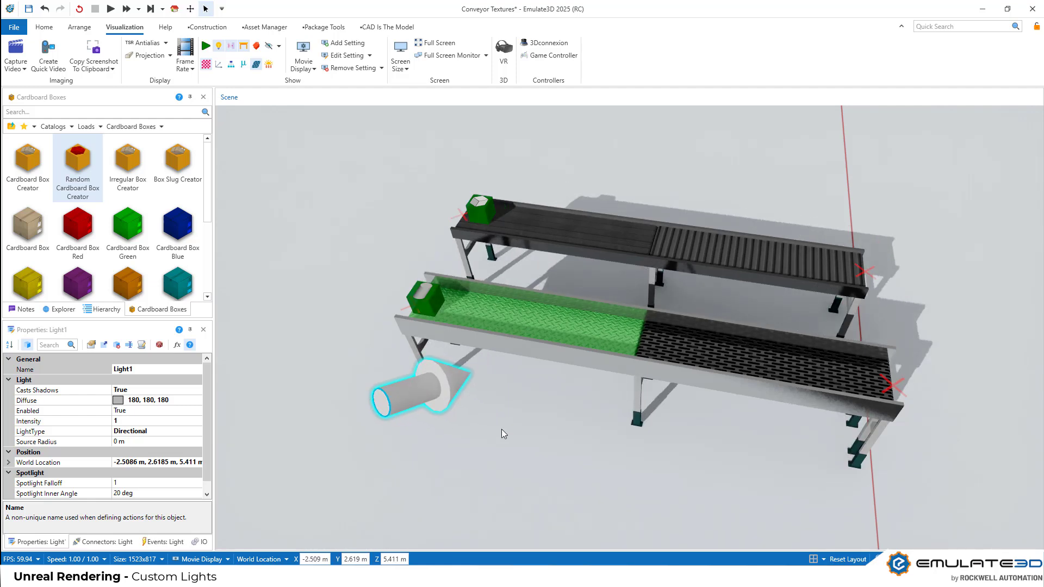
pyautogui.click(522, 435)
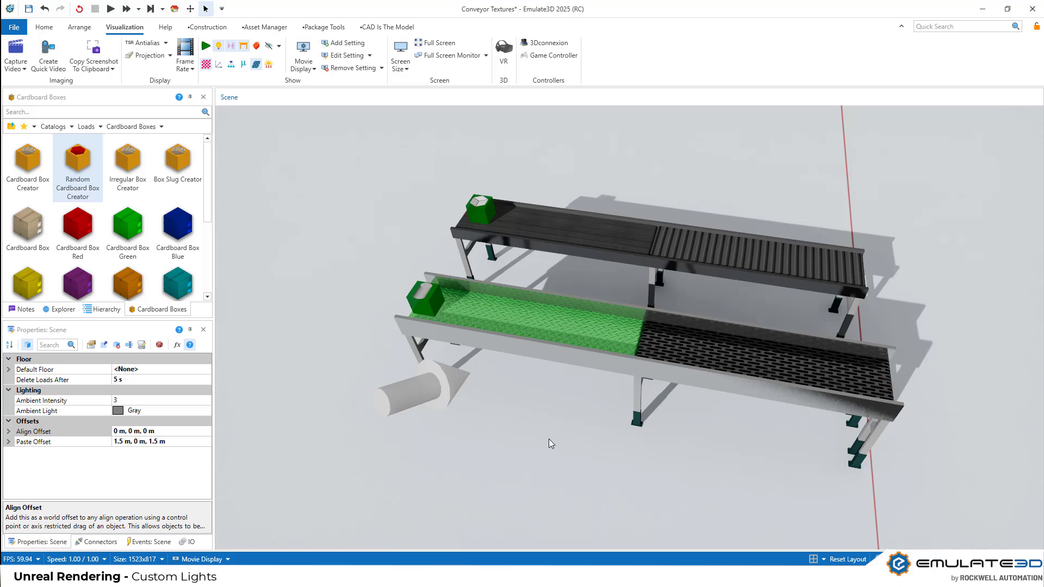
# Set the scene's ambient intensity to 10, with the conveyors viewed from their shadow side
pyautogui.moveTo(543, 440); pyautogui.dragTo(591, 433, button='right')
pyautogui.click(42, 27)
pyautogui.click(39, 55)
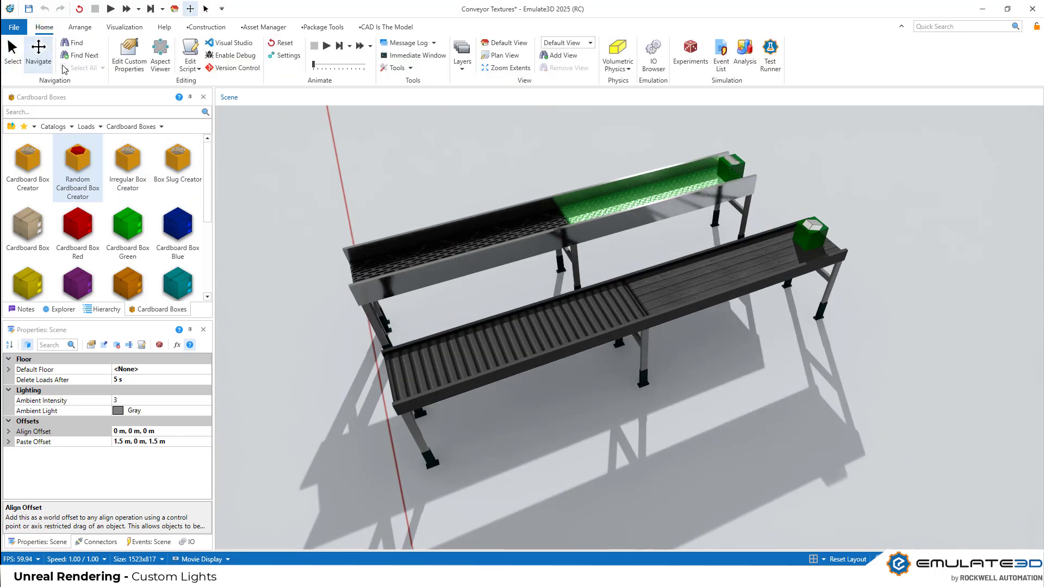
pyautogui.scroll(-2, 627, 399)
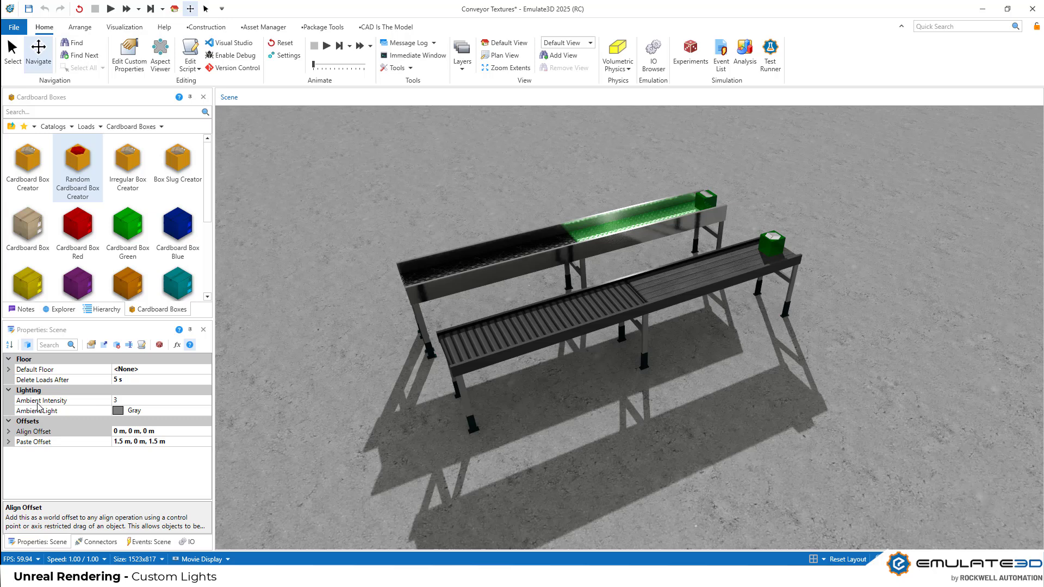
pyautogui.click(81, 401)
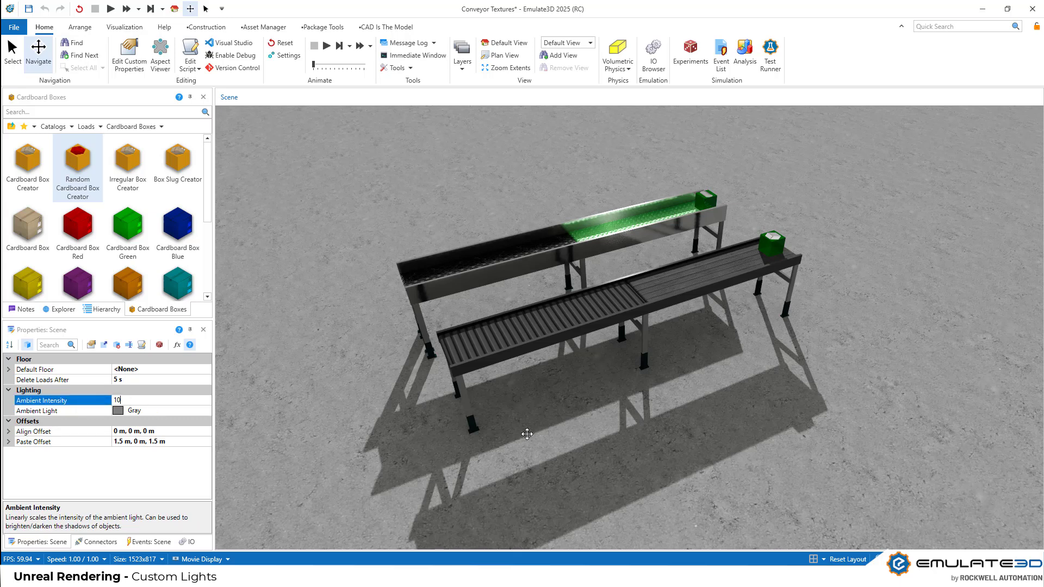
pyautogui.press('Return')
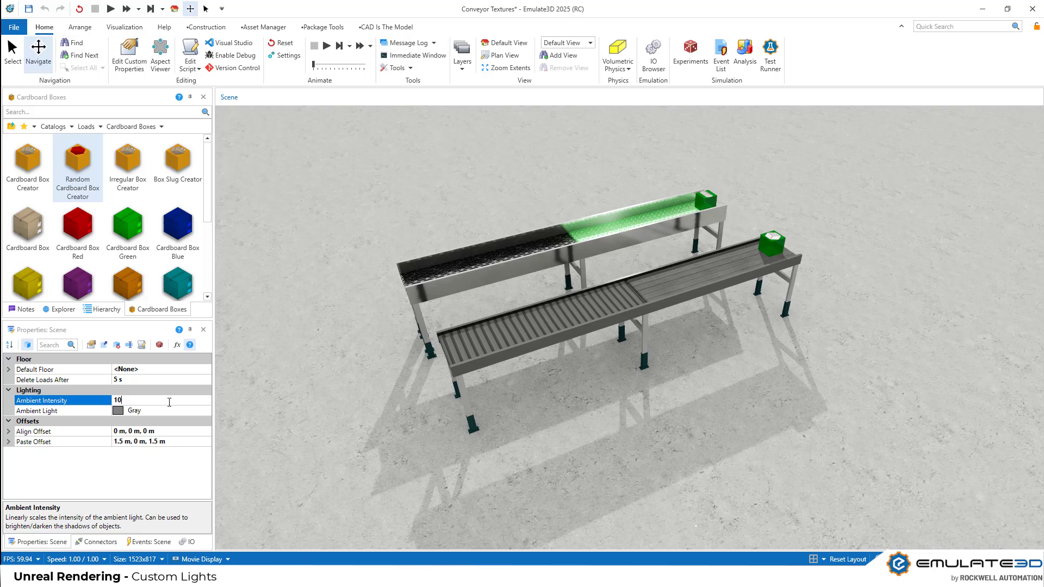
# Set the scene's ambient intensity to 0 and bring the directional light back into view
pyautogui.press('Return')
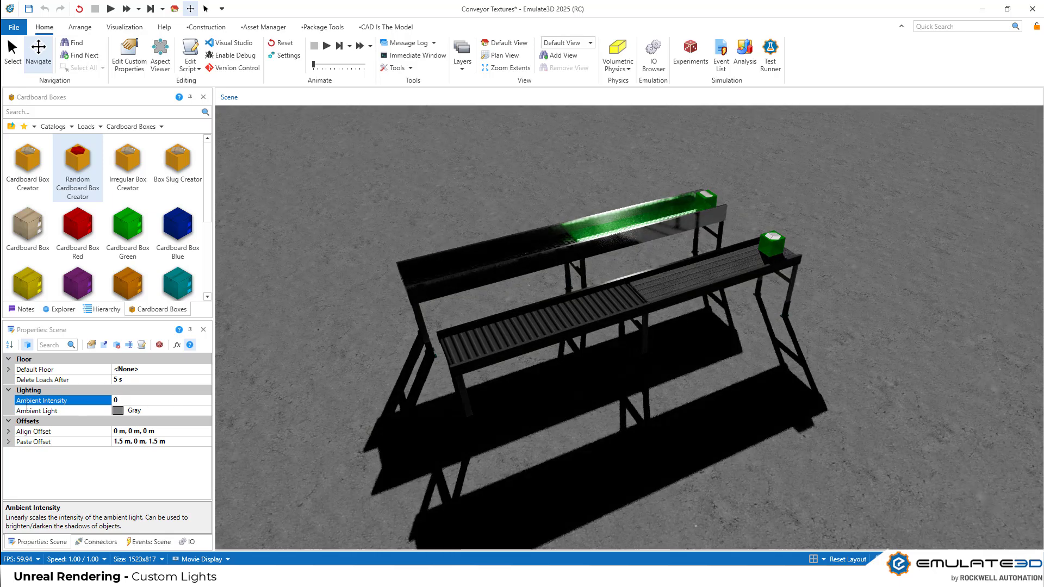
pyautogui.moveTo(666, 401); pyautogui.dragTo(478, 419)
pyautogui.scroll(-2, 515, 412)
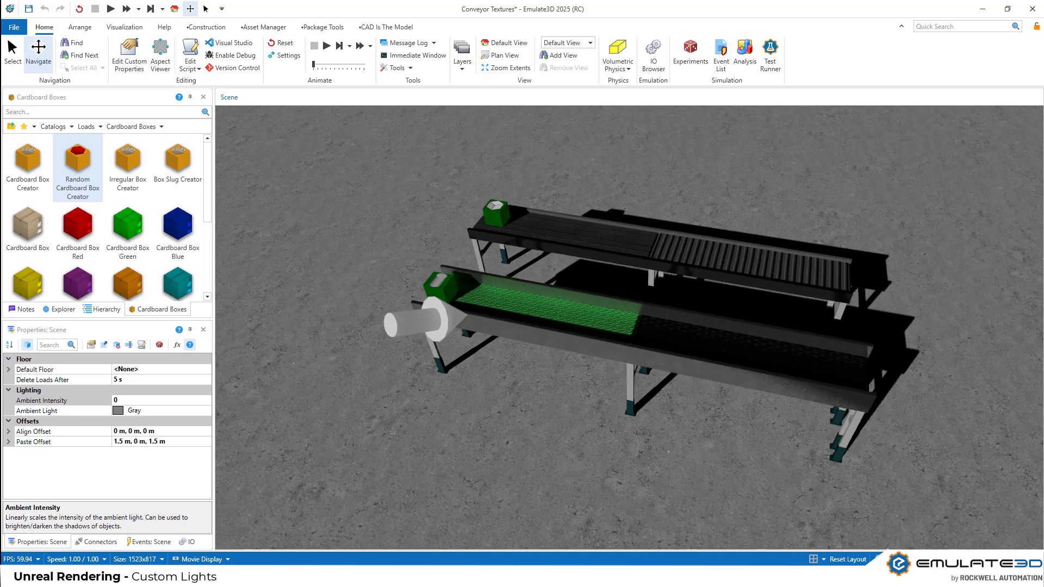
# Shift the directional light away from the near conveyor's green end to about -2.83, 2.62, 5.41 m
pyautogui.click(12, 52)
pyautogui.click(413, 323)
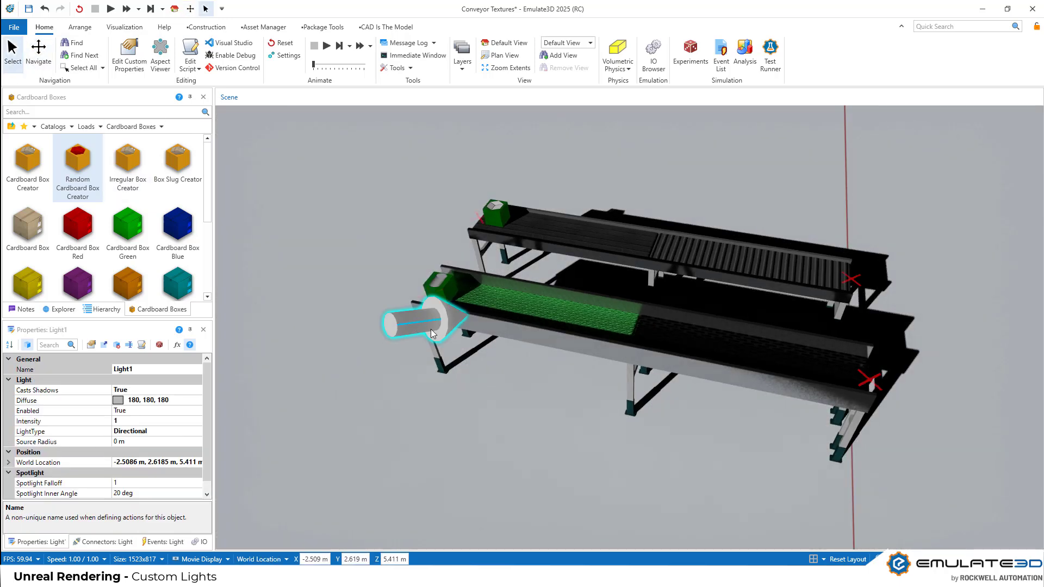
pyautogui.moveTo(404, 320); pyautogui.dragTo(353, 310)
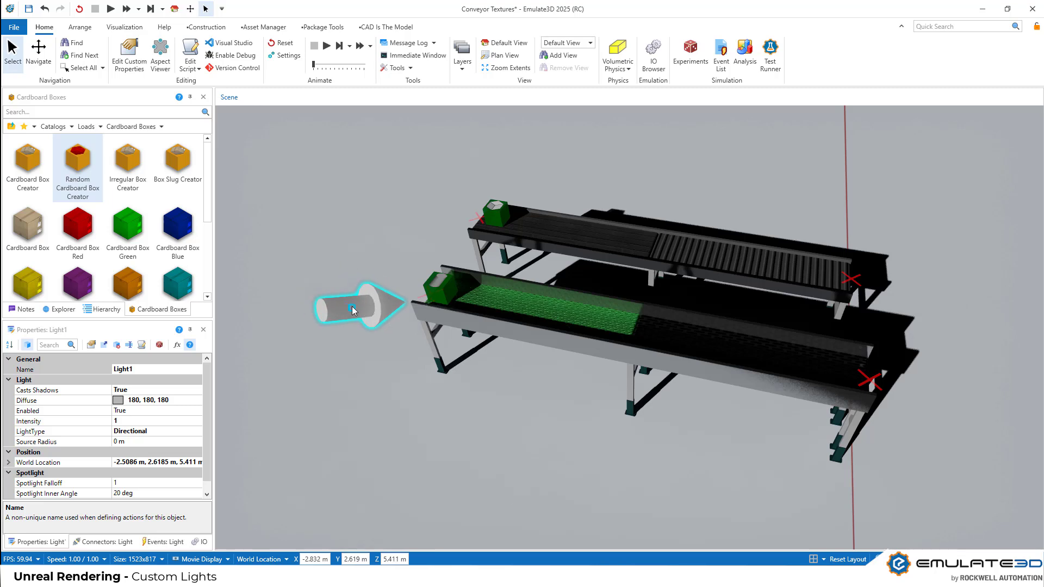
# Try to add a new Light from the Basic catalog to the scene
pyautogui.rightClick(429, 398)
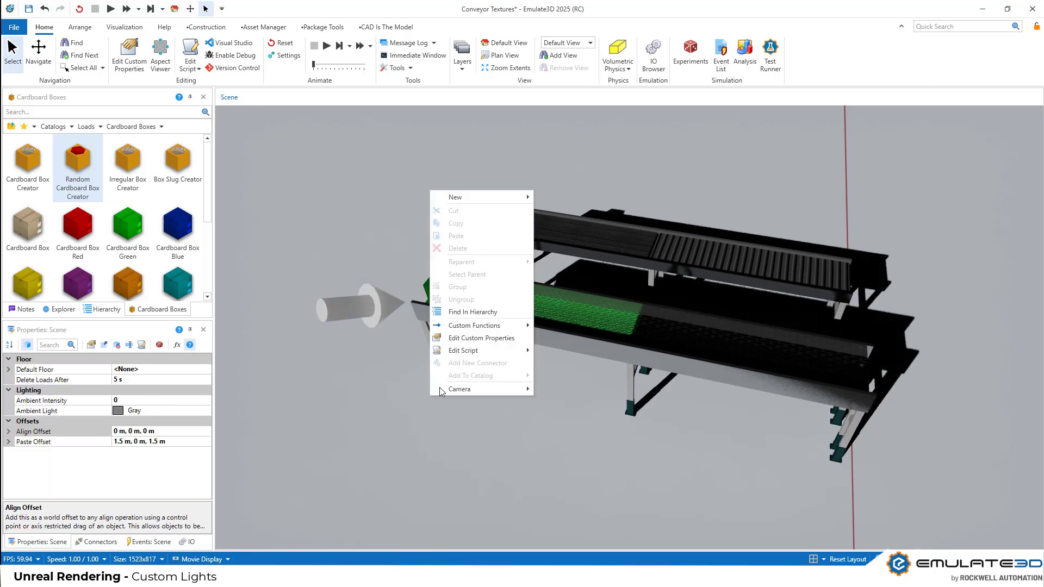
pyautogui.moveTo(489, 199)
pyautogui.moveTo(589, 211)
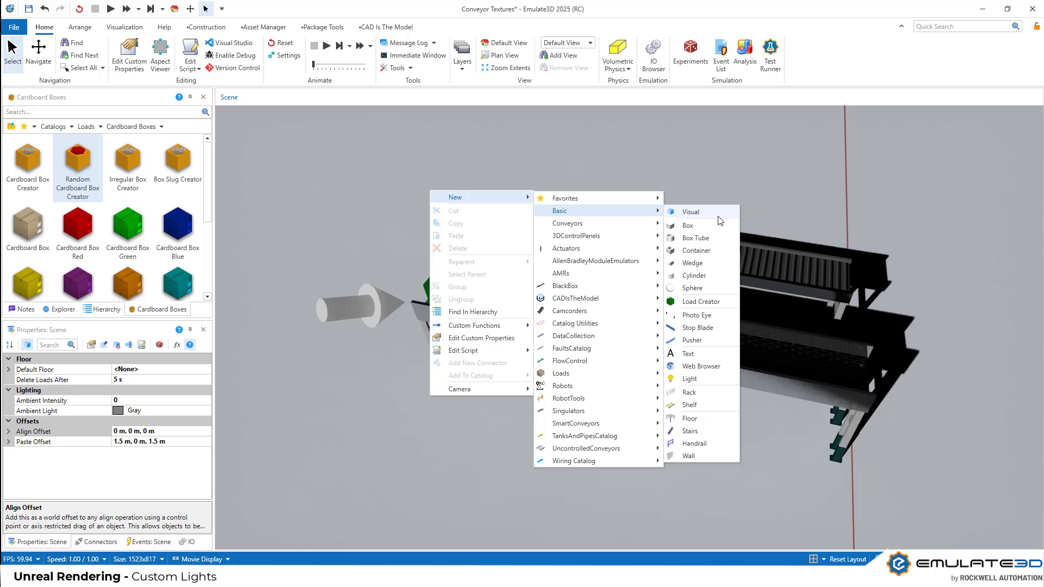
pyautogui.click(701, 380)
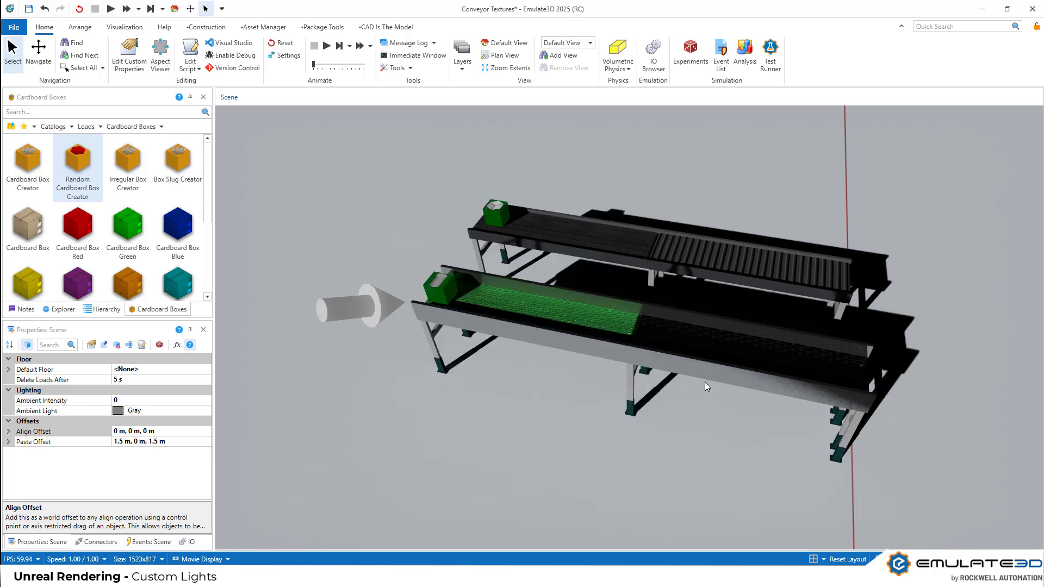
# Change the light type of the directional light beside the near conveyor to Spot
pyautogui.moveTo(402, 349); pyautogui.dragTo(616, 488)
pyautogui.moveTo(553, 484); pyautogui.dragTo(501, 414)
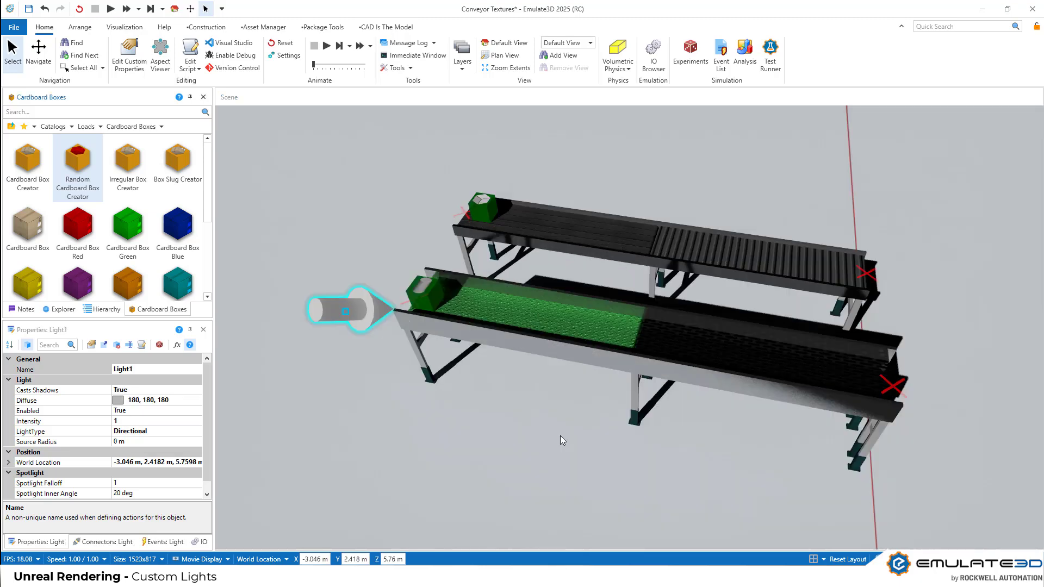
pyautogui.click(562, 440)
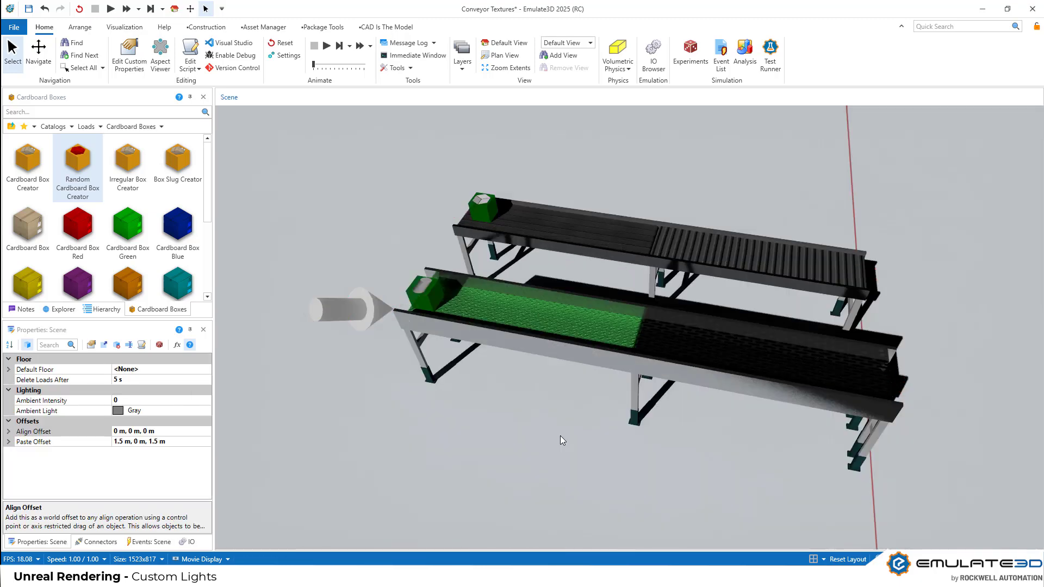
pyautogui.click(372, 313)
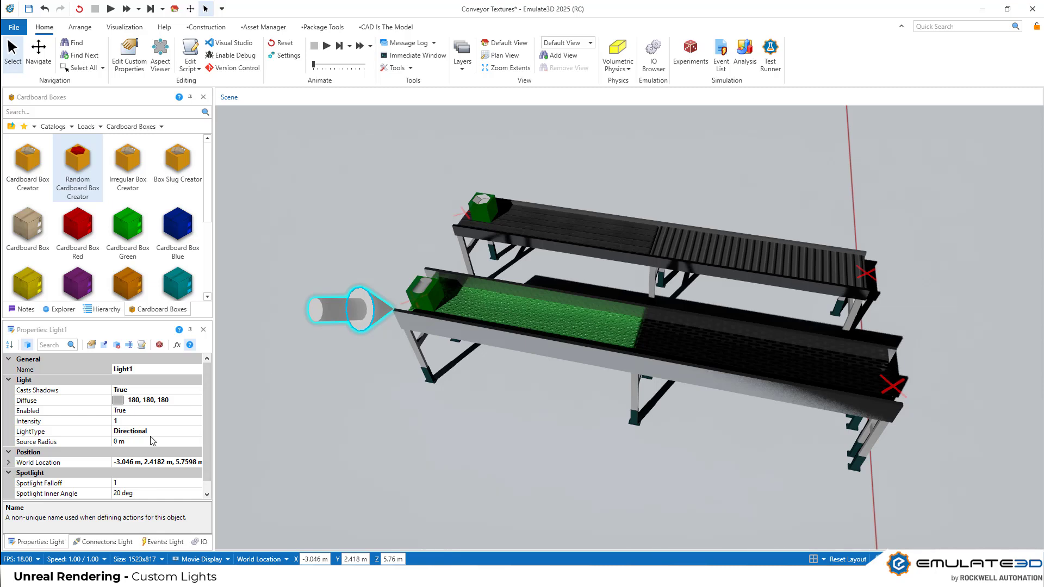
pyautogui.click(190, 432)
pyautogui.click(197, 430)
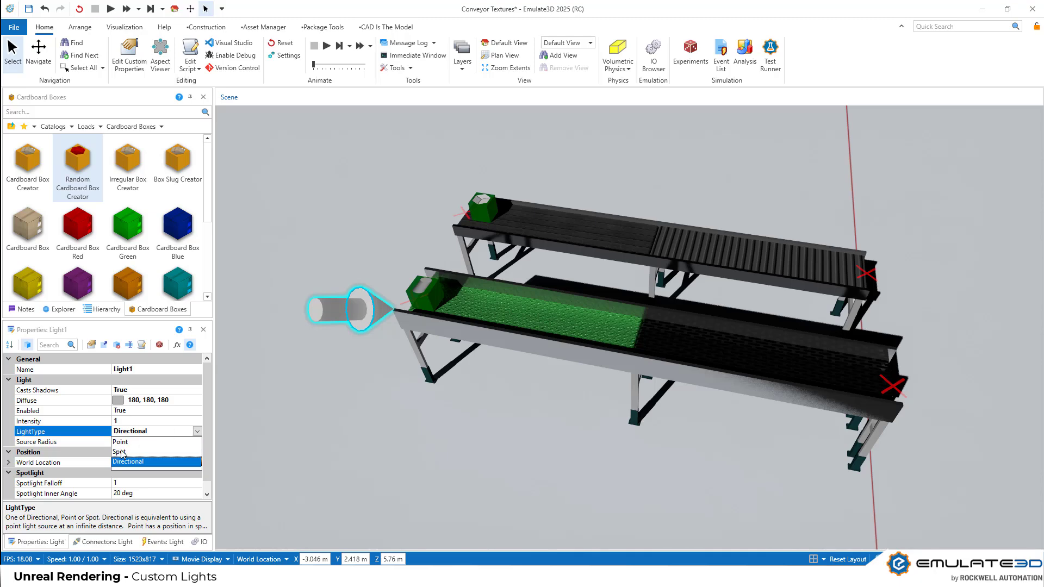
pyautogui.click(121, 452)
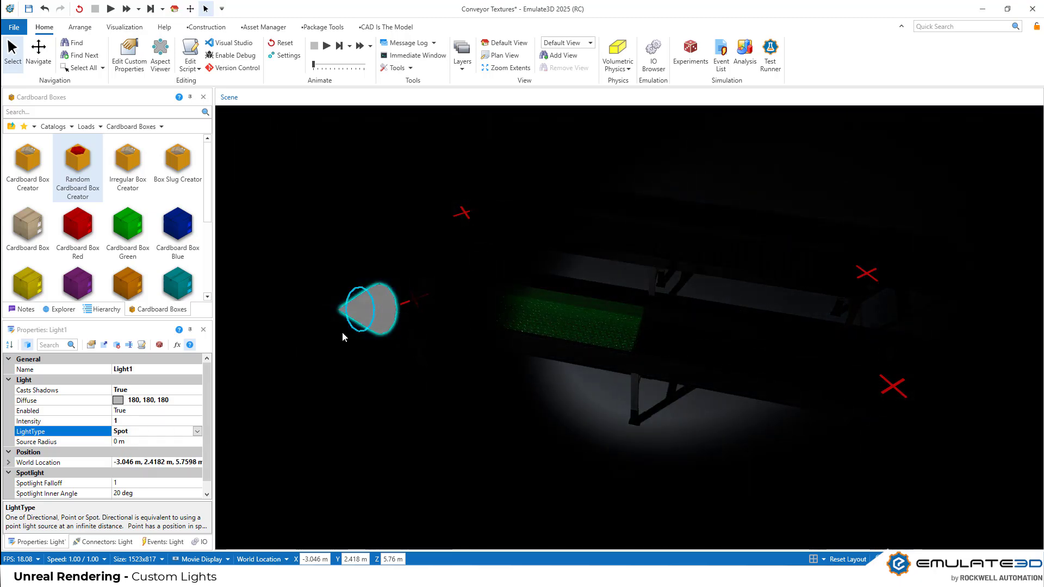
# Sweep the spotlight's beam over the conveyors and leave it at about -2.96, 2.42, 5.75 m, aimed along the green belt
pyautogui.moveTo(372, 323); pyautogui.dragTo(403, 312)
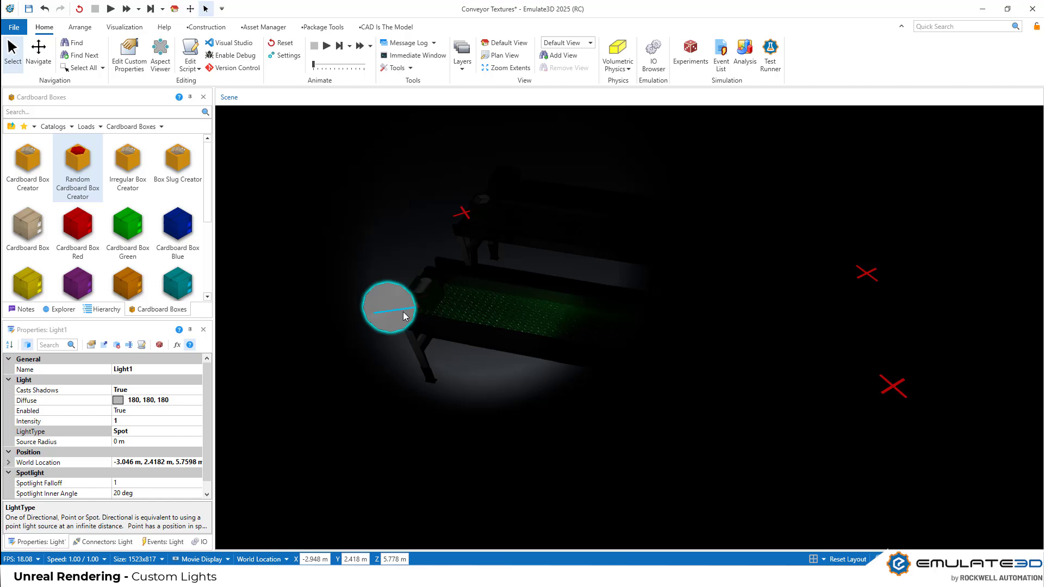
pyautogui.moveTo(402, 312); pyautogui.dragTo(403, 312, button='right')
pyautogui.moveTo(403, 312); pyautogui.dragTo(396, 319)
pyautogui.moveTo(395, 319); pyautogui.dragTo(395, 320, button='right')
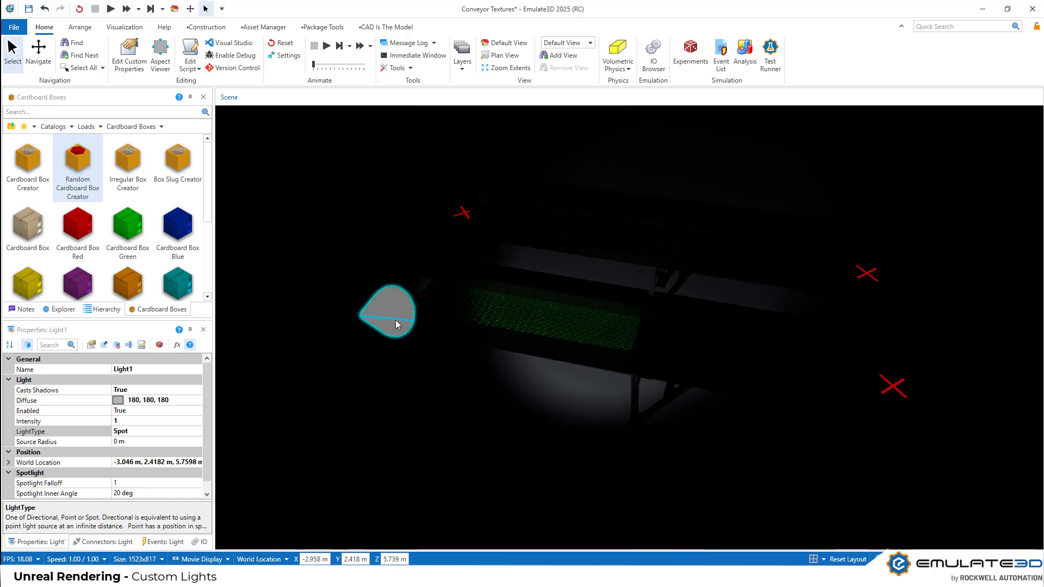
# Set the scene's ambient intensity to 3 to compare the lighting, and return it to 0
pyautogui.click(394, 414)
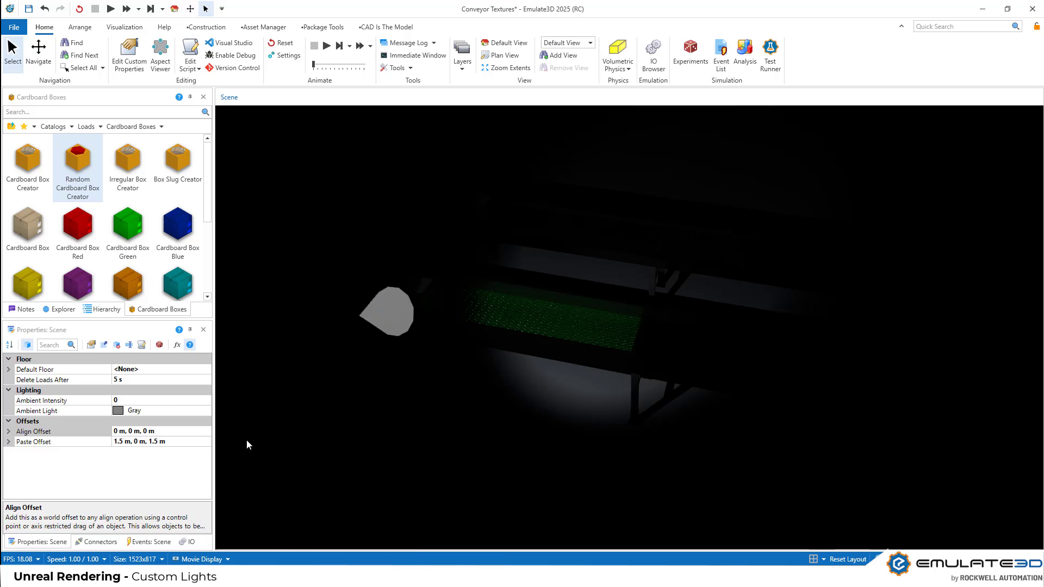
pyautogui.click(92, 400)
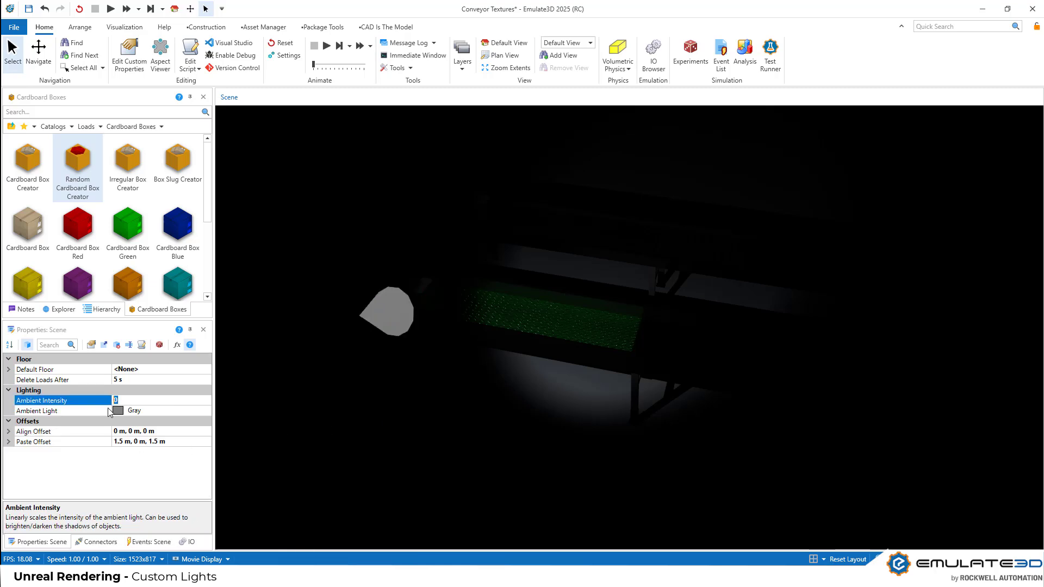
pyautogui.press('Return')
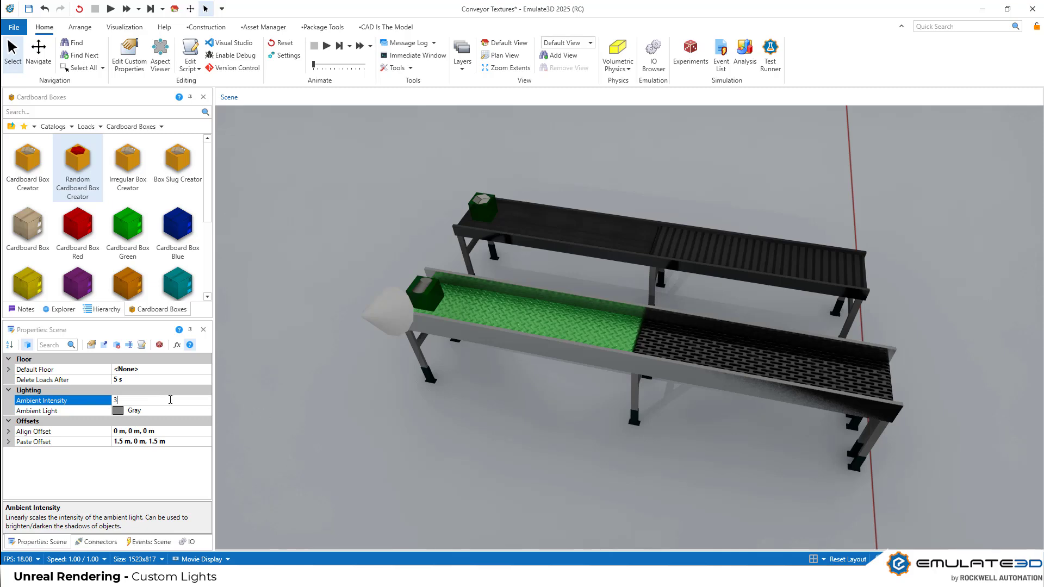
pyautogui.press('Return')
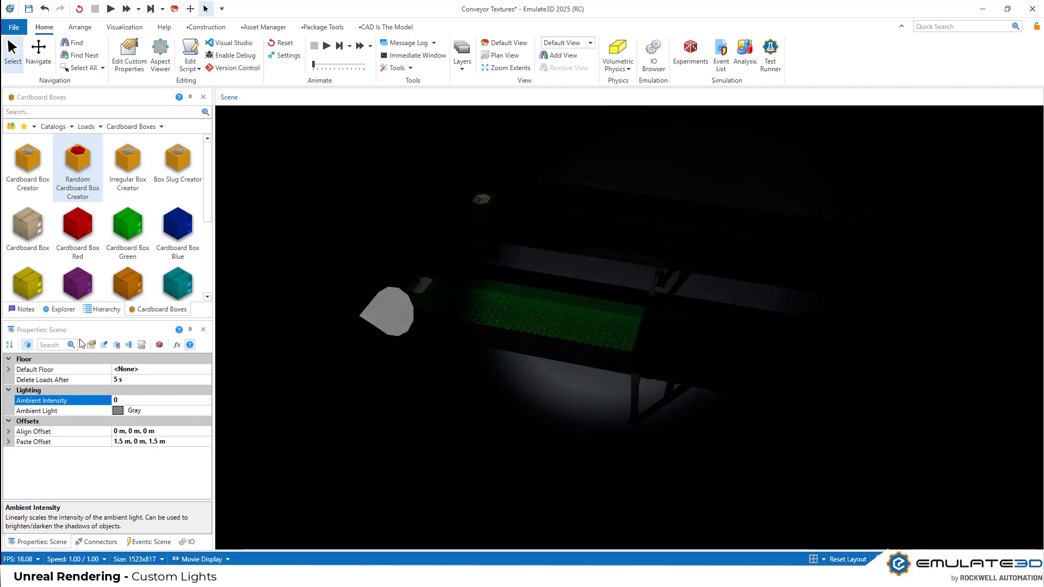
# Set the spotlight's intensity to 3
pyautogui.click(396, 318)
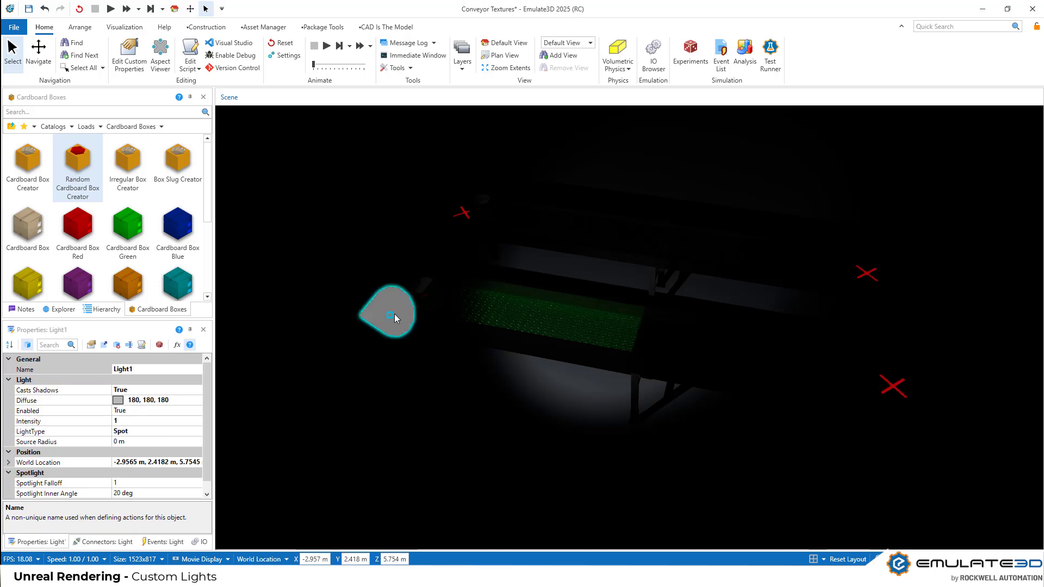
pyautogui.click(137, 422)
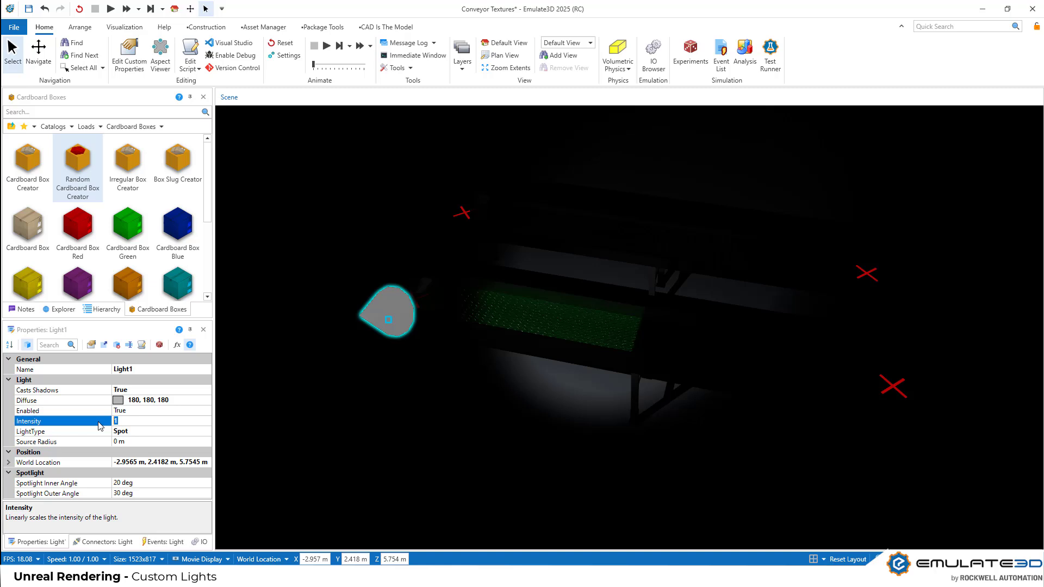
pyautogui.write('3')
pyautogui.press('Return')
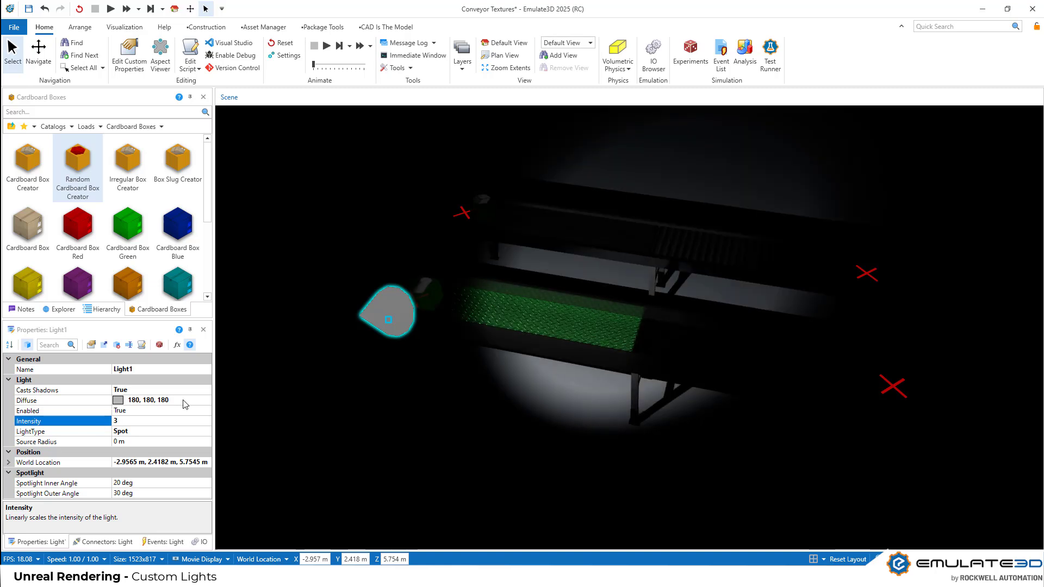
# Try Red as the spotlight's diffuse color and change it to White
pyautogui.click(185, 404)
pyautogui.click(207, 401)
pyautogui.click(127, 457)
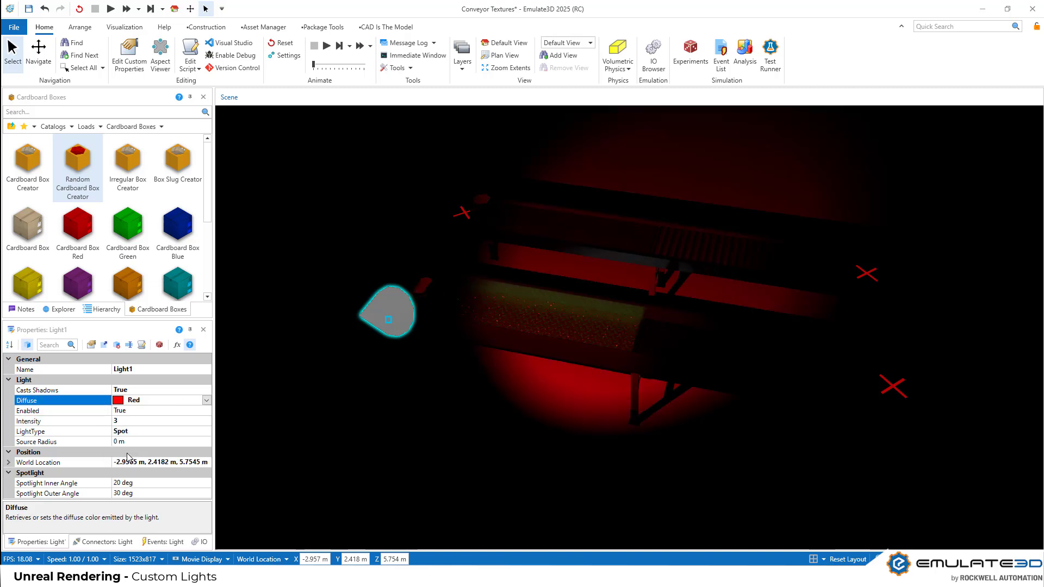
pyautogui.click(206, 400)
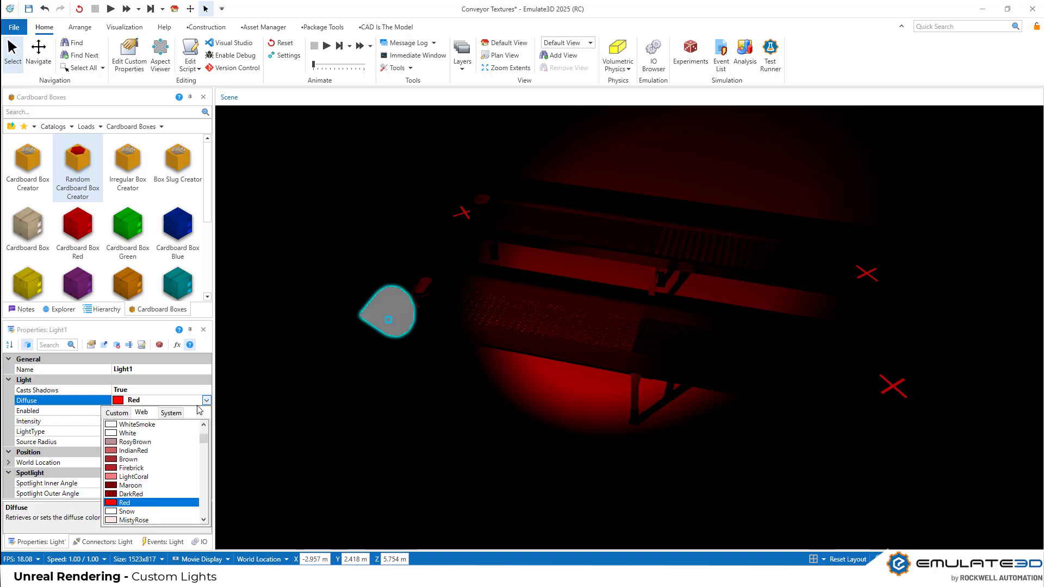
pyautogui.click(131, 433)
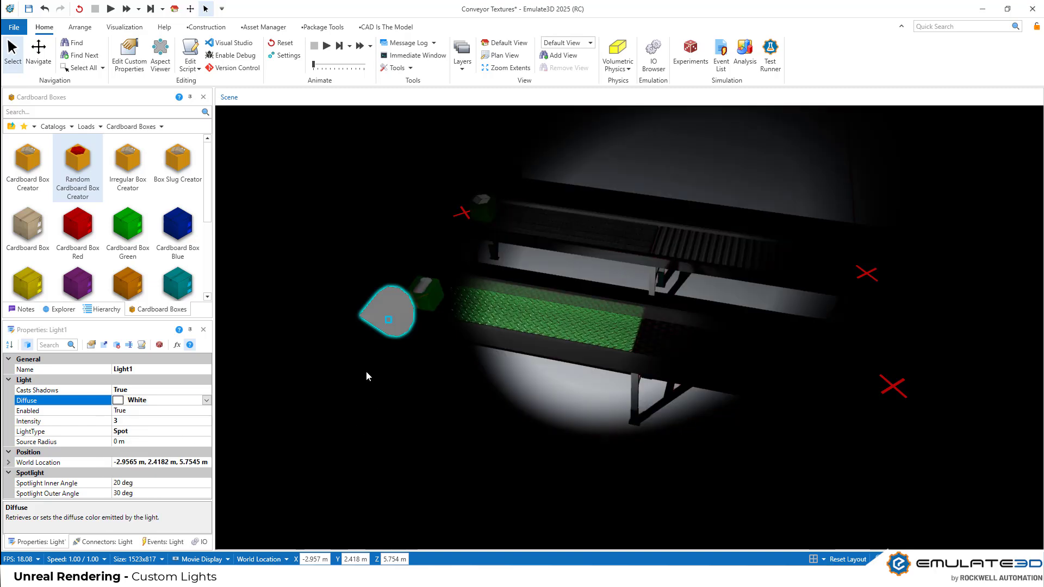
# Set the spotlight's inner angle to 40 deg and its outer angle to 60 deg
pyautogui.click(79, 483)
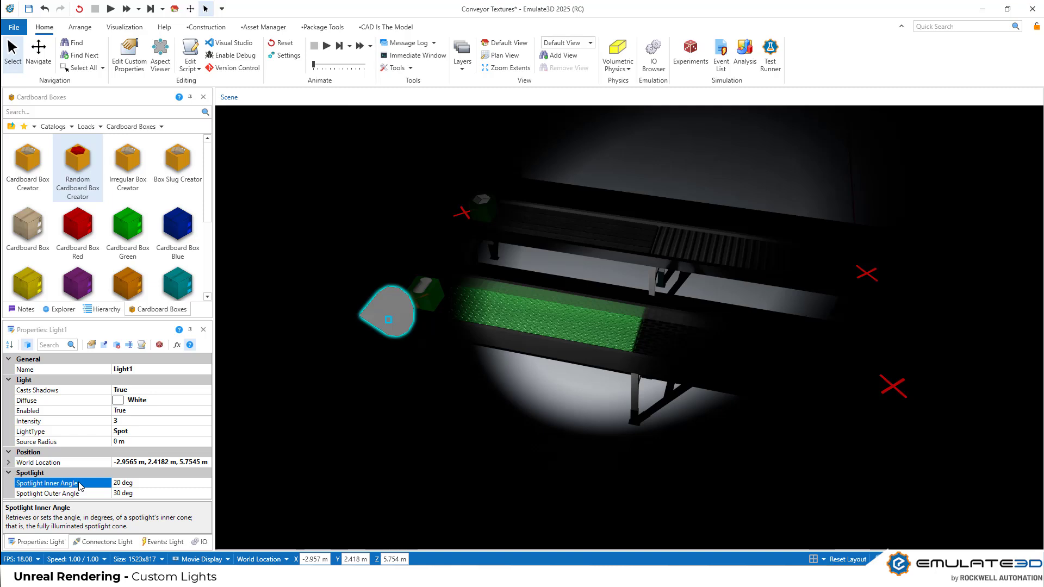
pyautogui.moveTo(155, 484); pyautogui.dragTo(85, 482)
pyautogui.write('40')
pyautogui.press('Return')
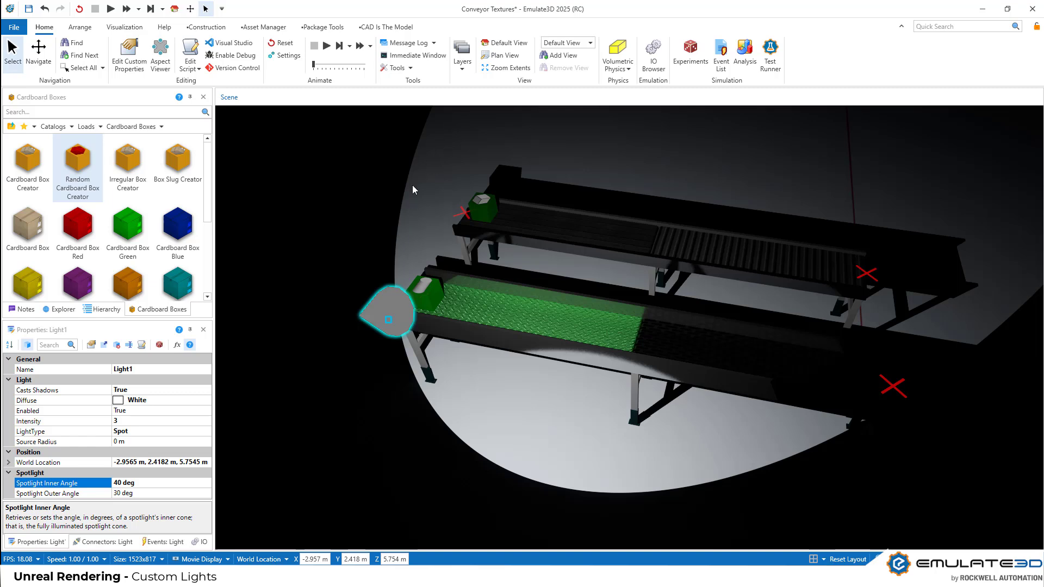
pyautogui.click(154, 495)
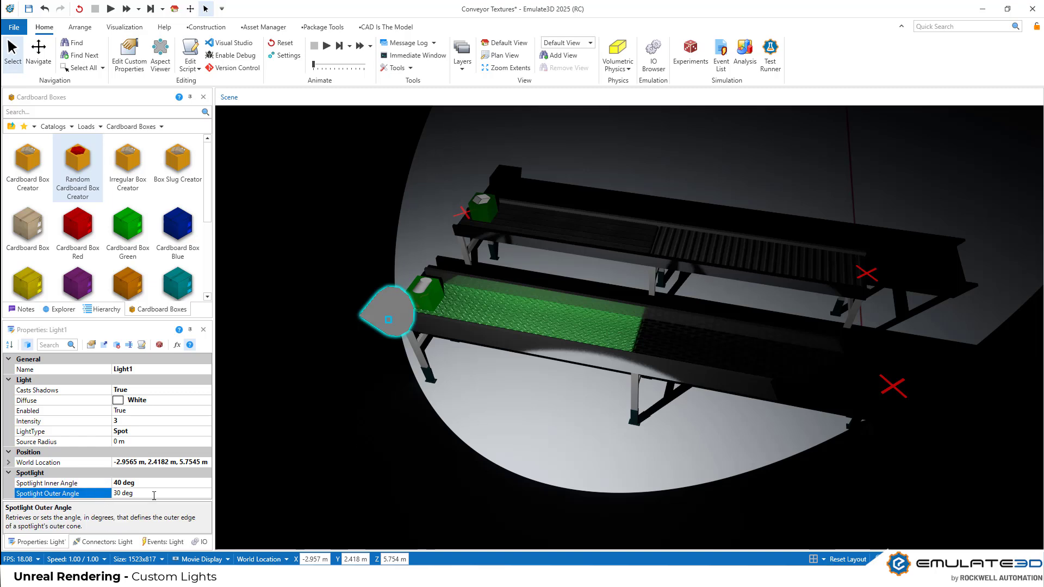
pyautogui.click(166, 493)
pyautogui.write('60')
pyautogui.press('Return')
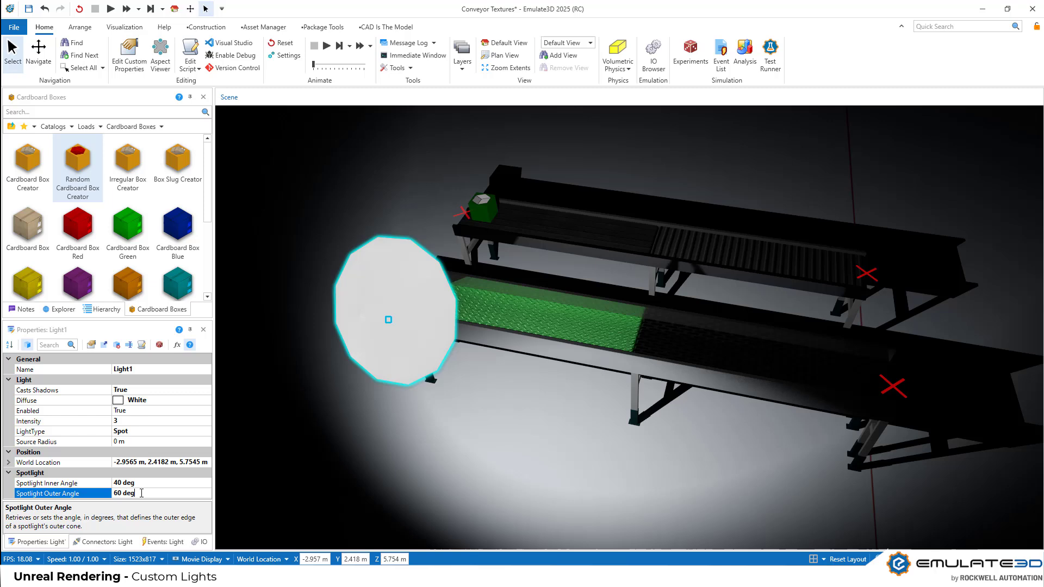
# Reduce the spotlight's outer angle to 50 deg and its inner angle to 30 deg
pyautogui.click(140, 492)
pyautogui.write('50')
pyautogui.press('Return')
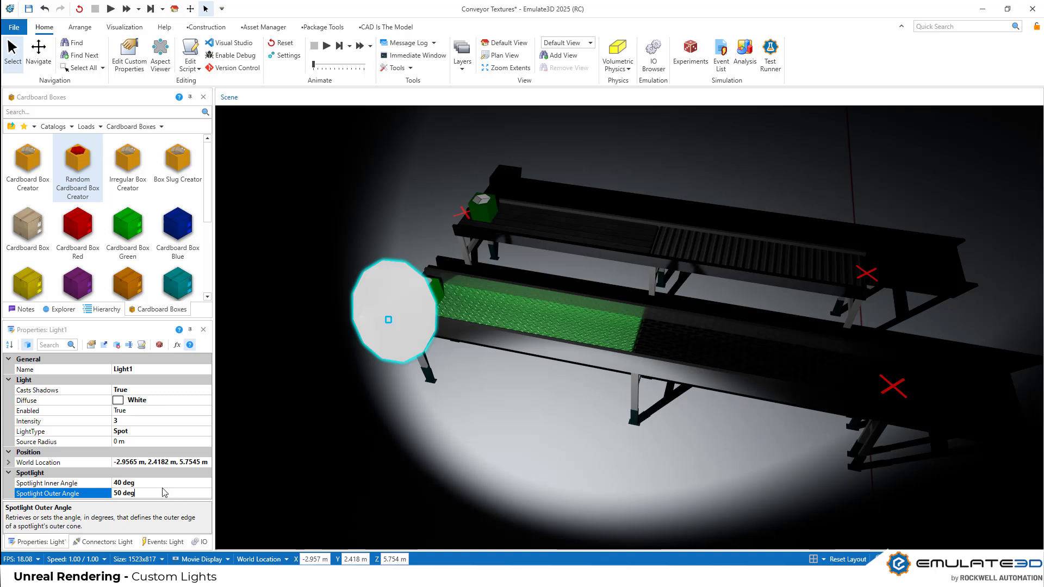
pyautogui.click(20, 481)
pyautogui.write('30')
pyautogui.press('Return')
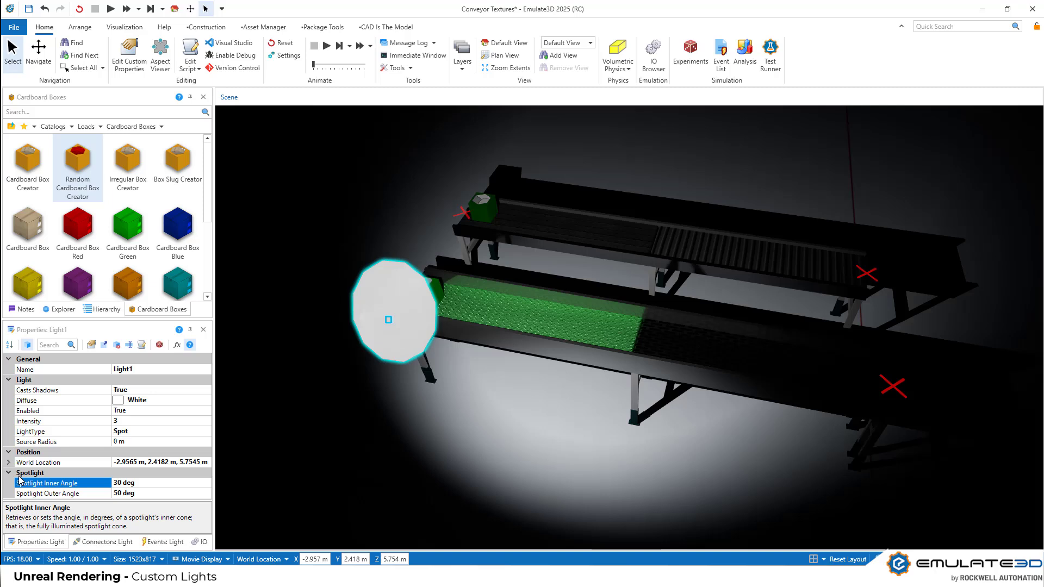
# Move the spotlight to about -3.31, 2.42, 5.94 m and place a copy at about -1.48, 2.42, 5.77 m beside the near conveyor
pyautogui.moveTo(410, 320); pyautogui.dragTo(357, 280)
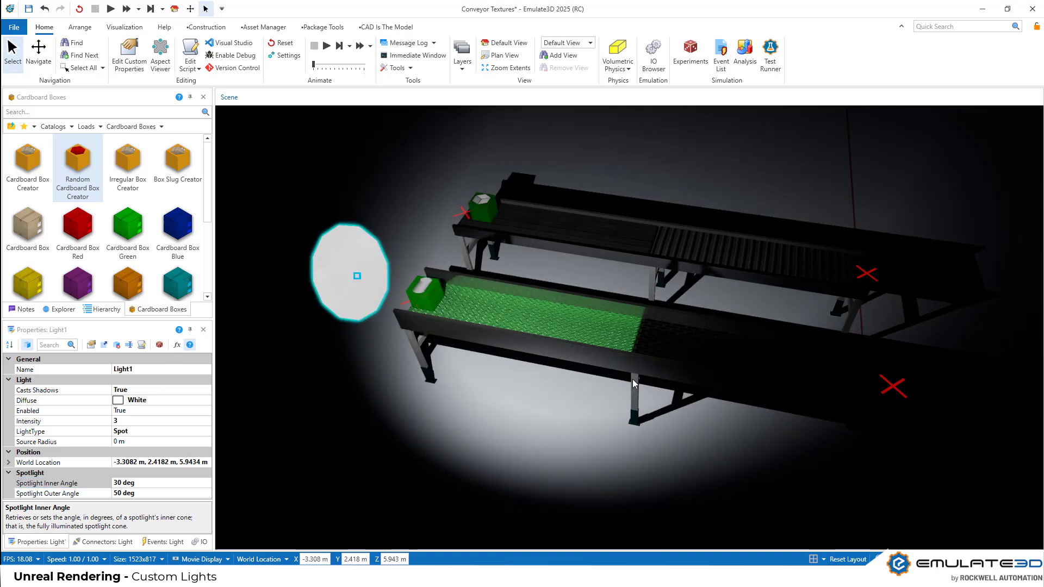
pyautogui.scroll(-2, 471, 337)
pyautogui.keyDown('ctrl'); pyautogui.moveTo(440, 299); pyautogui.dragTo(687, 370); pyautogui.keyUp('ctrl')
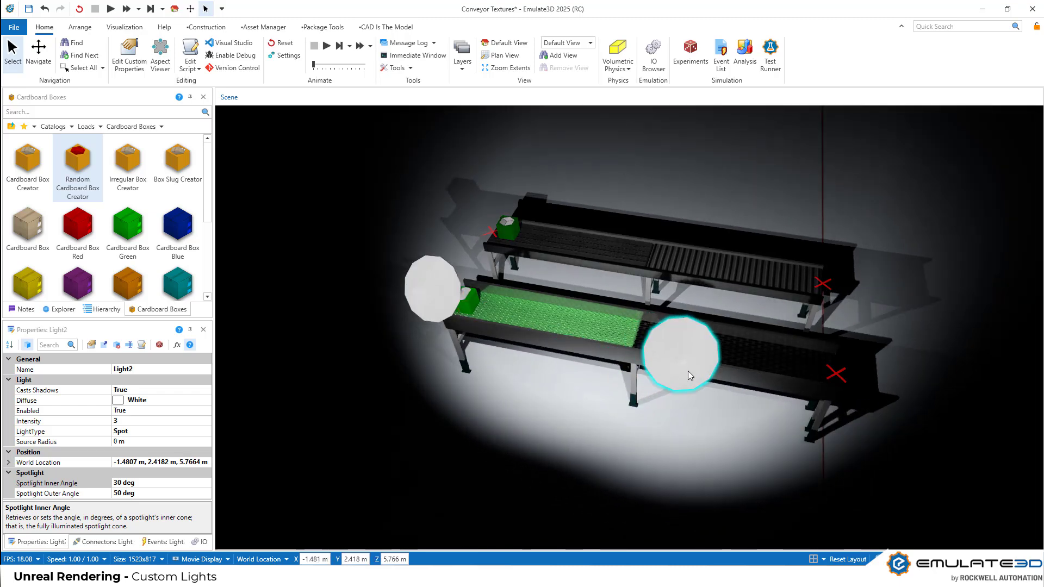
# Place another copy of the spotlight at about -0.03, 2.42, 6.54 m and run the model to view the lit conveyors
pyautogui.keyDown('ctrl'); pyautogui.moveTo(791, 387); pyautogui.dragTo(916, 316); pyautogui.keyUp('ctrl')
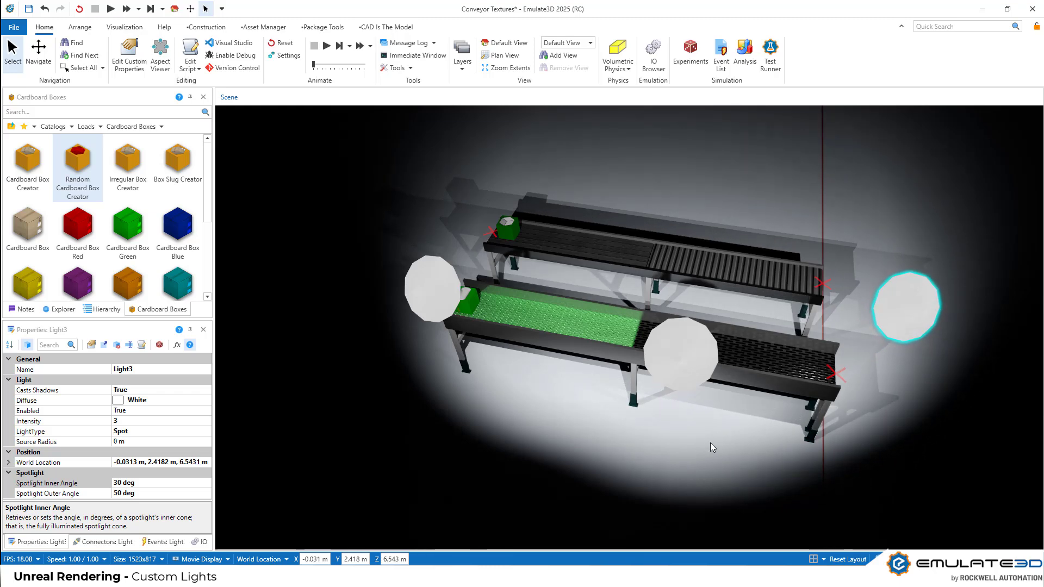
pyautogui.moveTo(710, 443); pyautogui.dragTo(777, 449, button='middle')
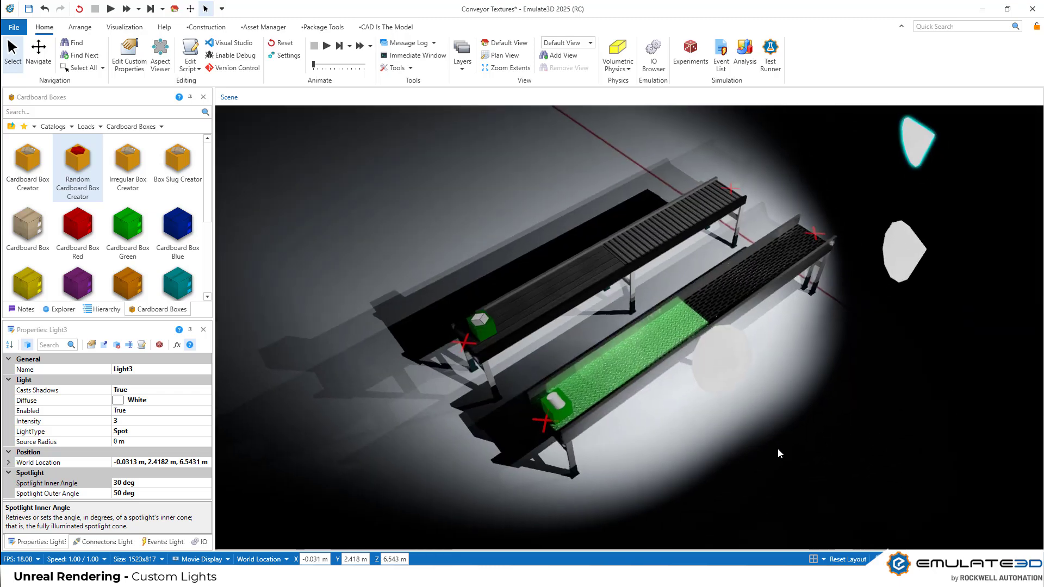
pyautogui.moveTo(777, 448); pyautogui.dragTo(752, 446, button='right')
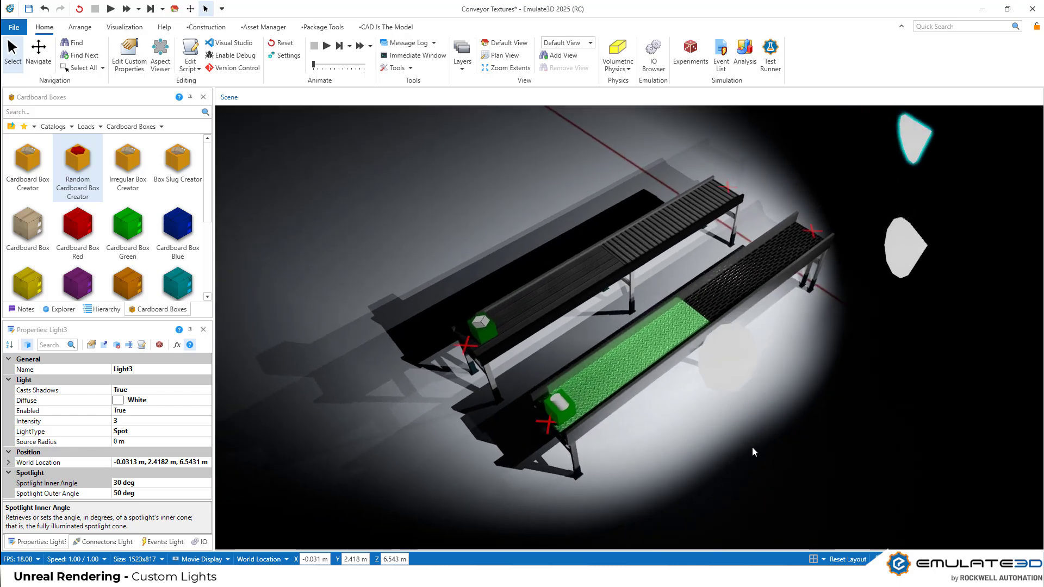
pyautogui.scroll(3, 756, 446)
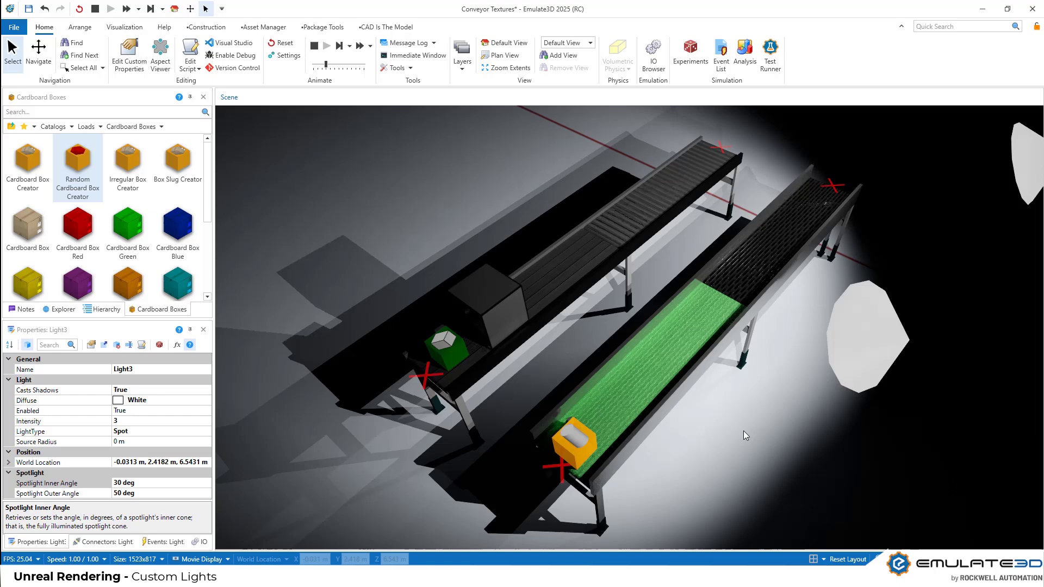
pyautogui.moveTo(742, 445)
pyautogui.mouseDown(button='right')
pyautogui.moveTo(717, 429)
pyautogui.moveTo(683, 438)
pyautogui.moveTo(740, 436)
pyautogui.mouseUp(button='right')
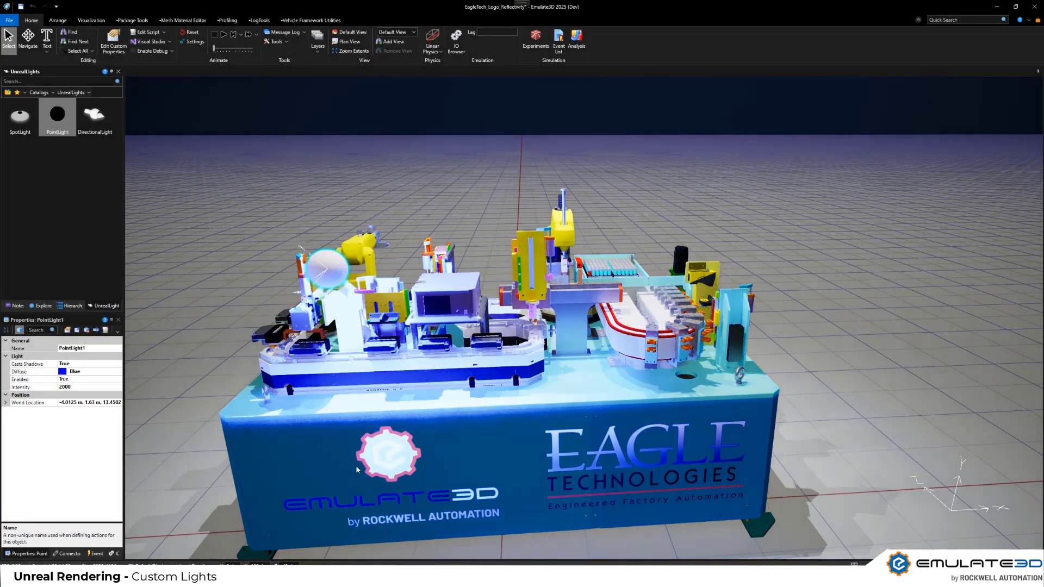
# Move the blue point light around above the Eagle Technologies machine, including to about 0.98, 1.63, -0.28 m, to light its different stations
pyautogui.moveTo(356, 470); pyautogui.dragTo(620, 491)
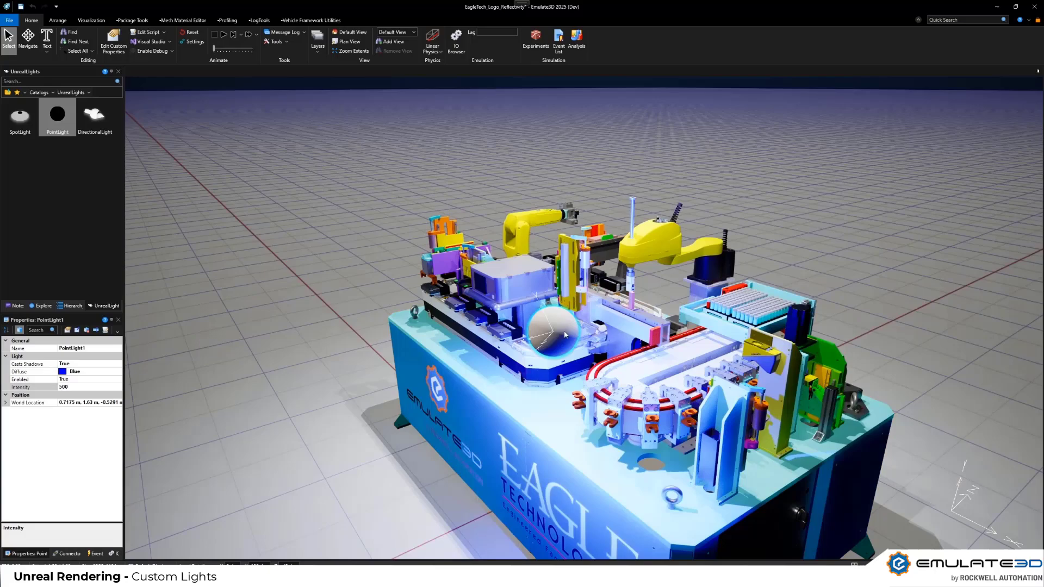
pyautogui.scroll(3, 673, 350)
pyautogui.moveTo(673, 350); pyautogui.dragTo(514, 346, button='middle')
pyautogui.moveTo(356, 301); pyautogui.dragTo(502, 113)
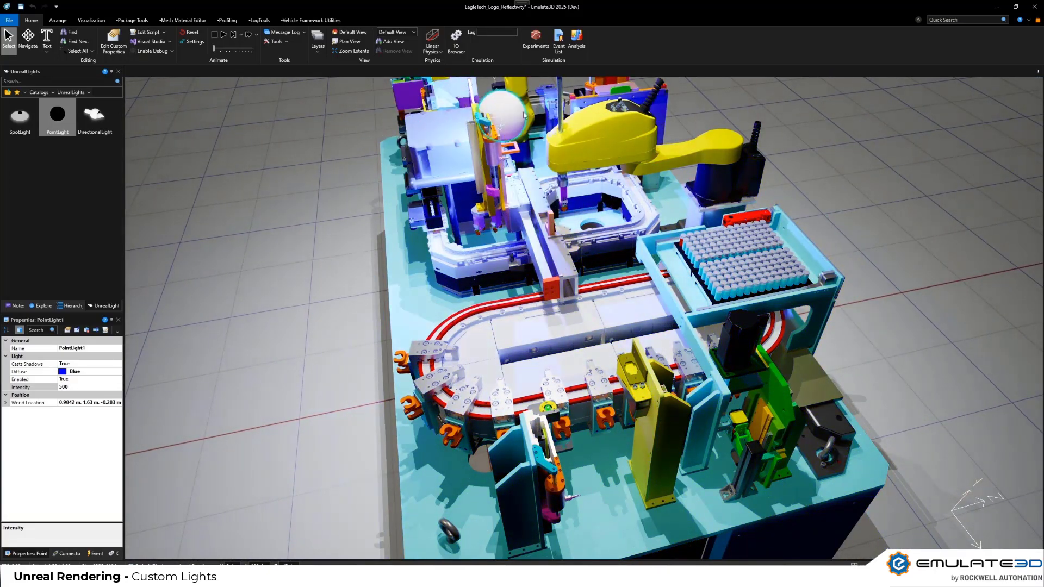
pyautogui.moveTo(502, 113); pyautogui.dragTo(725, 109, button='middle')
pyautogui.moveTo(725, 109); pyautogui.dragTo(334, 211)
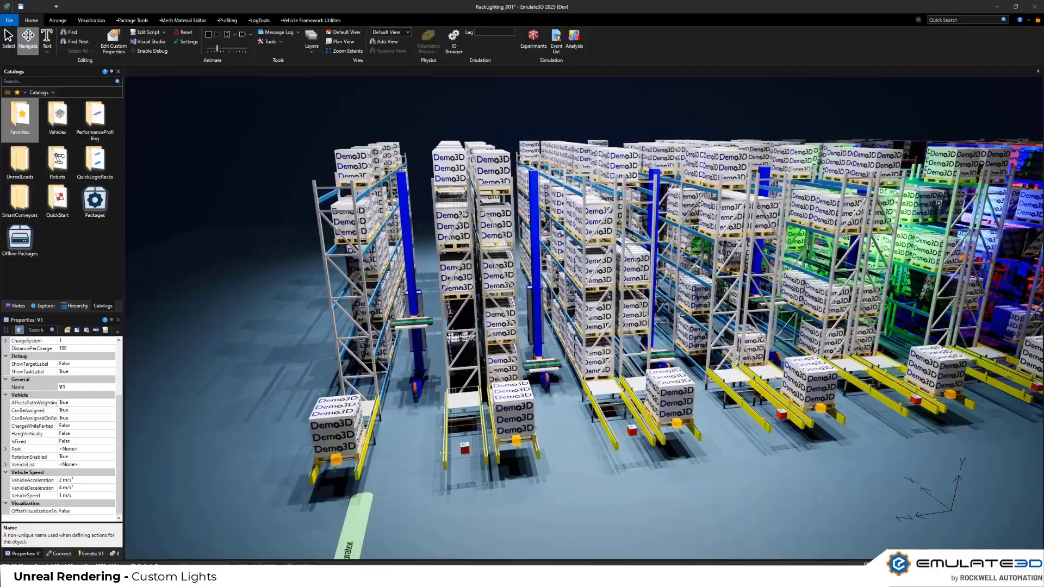